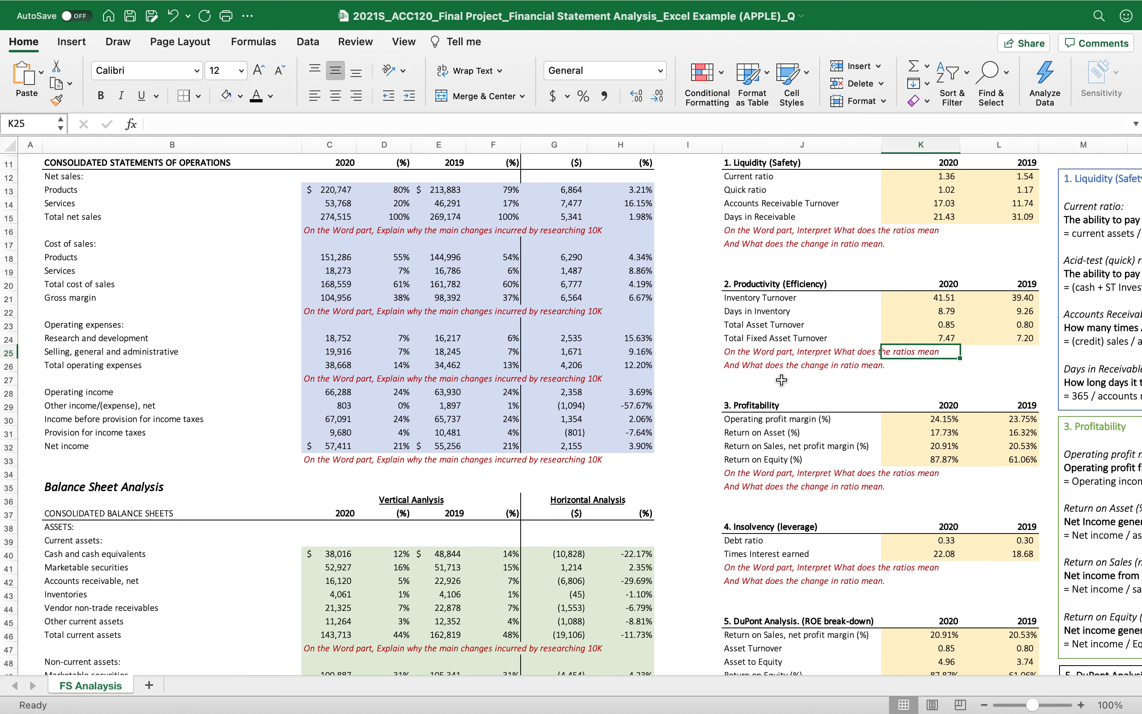
- Examine the 2020 Days in Inventory formula and the Inventory Turnover cell it refers to
{"action": "scroll", "coordinate": [782, 380], "scroll_direction": "right", "scroll_amount": 3}
{"action": "scroll", "coordinate": [782, 380], "scroll_direction": "up", "scroll_amount": 1}
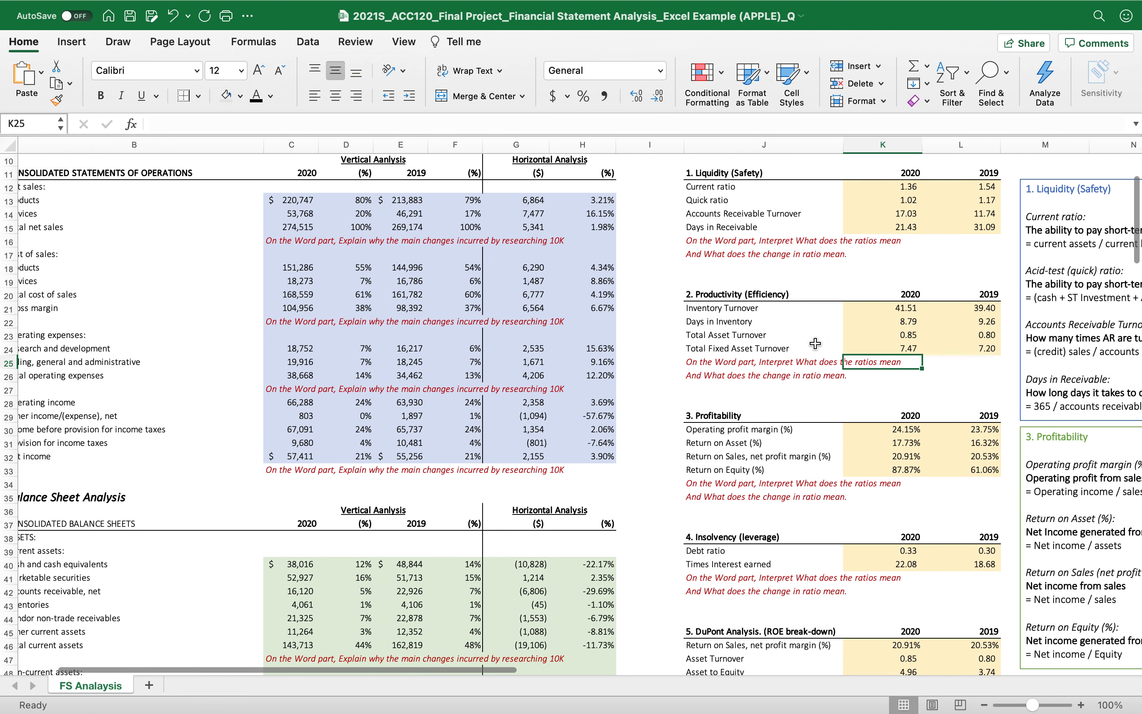
{"action": "double_click", "coordinate": [864, 321]}
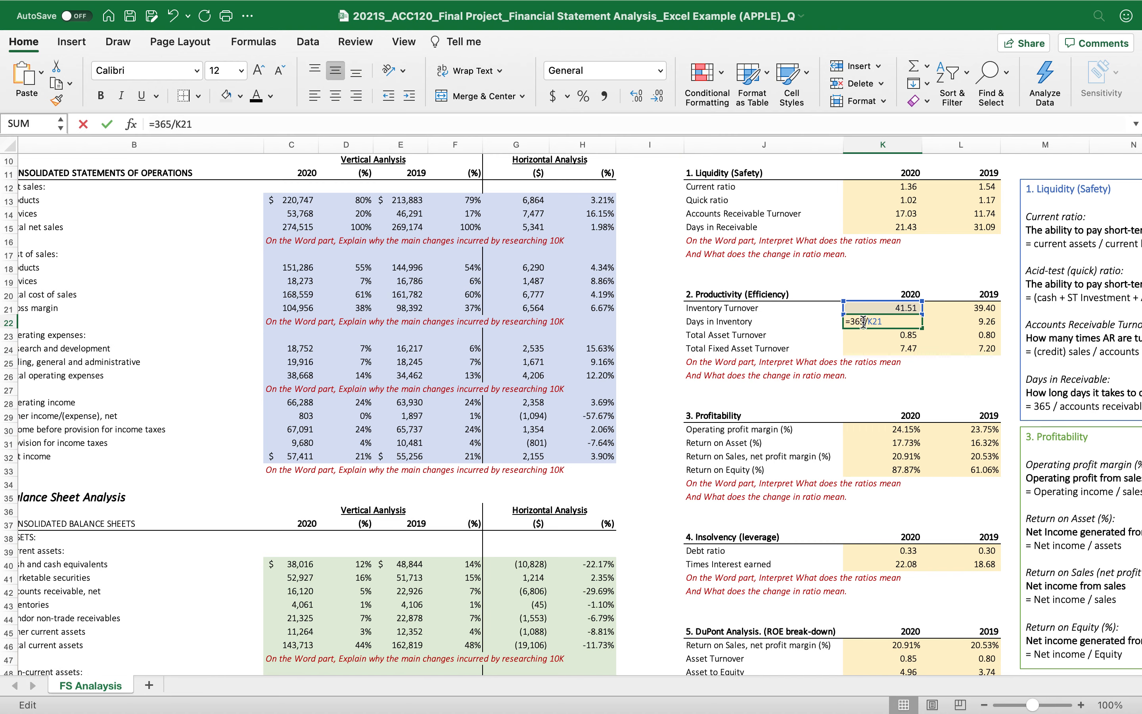
{"action": "scroll", "coordinate": [588, 379], "scroll_direction": "down", "scroll_amount": 3}
{"action": "scroll", "coordinate": [589, 379], "scroll_direction": "left", "scroll_amount": 1}
{"action": "scroll", "coordinate": [589, 379], "scroll_direction": "down", "scroll_amount": 10}
{"action": "scroll", "coordinate": [589, 379], "scroll_direction": "left", "scroll_amount": 1}
{"action": "scroll", "coordinate": [589, 379], "scroll_direction": "up", "scroll_amount": 10}
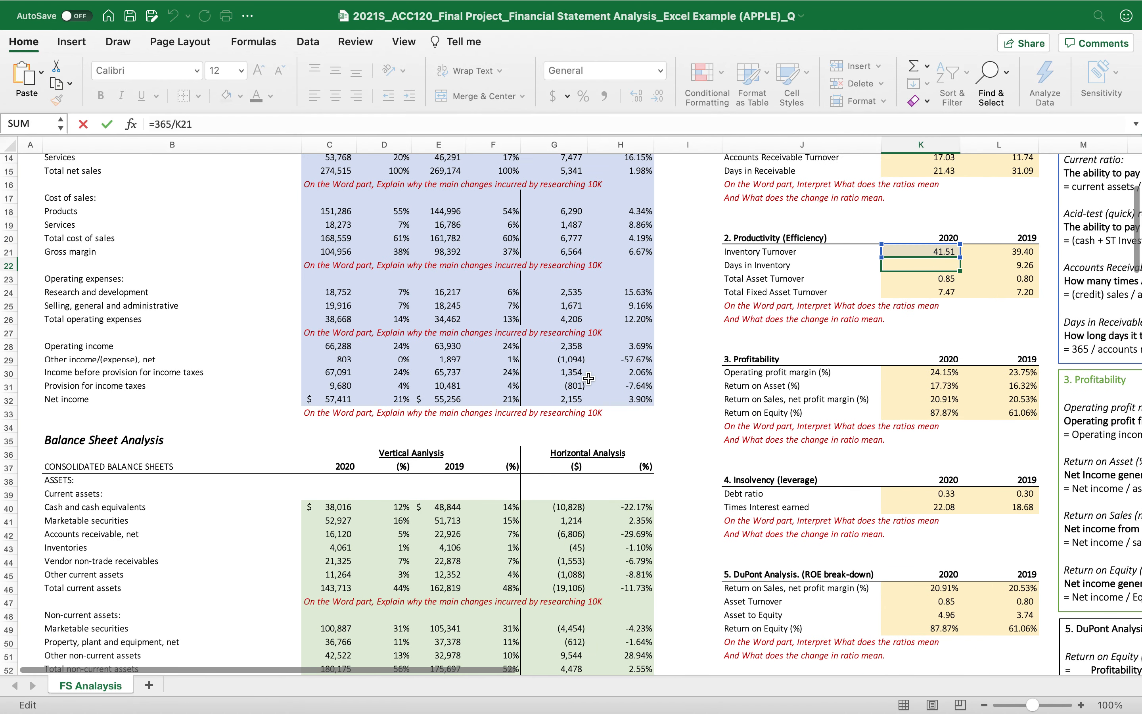
{"action": "scroll", "coordinate": [589, 380], "scroll_direction": "up", "scroll_amount": 3}
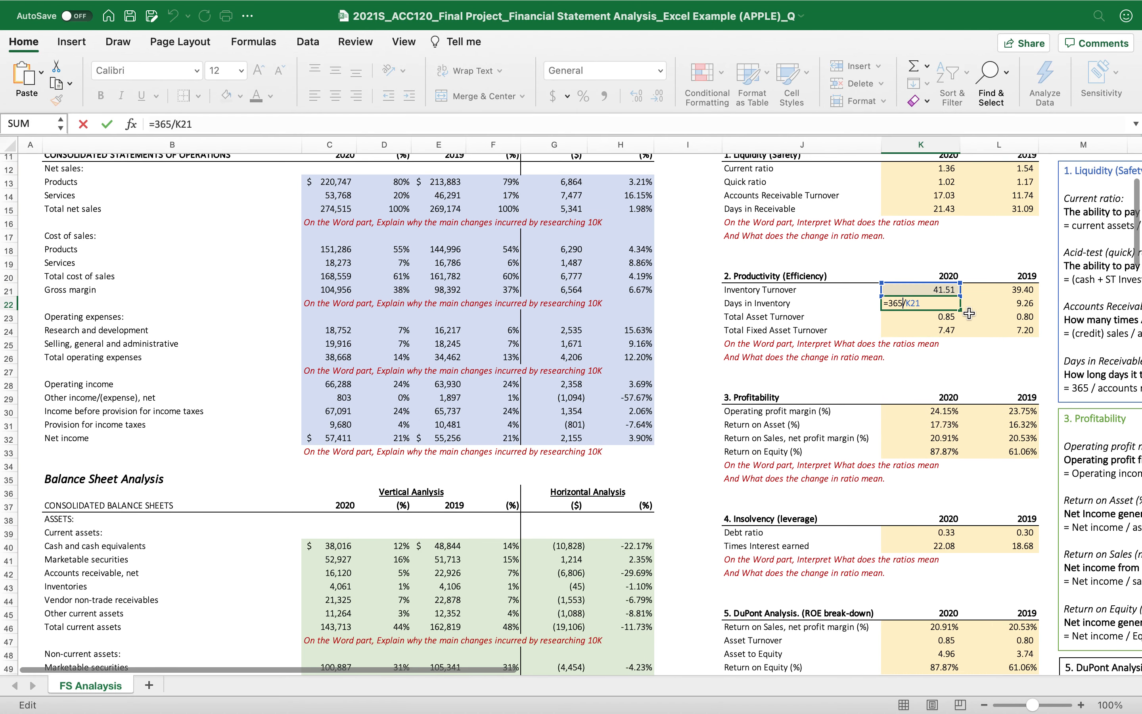
{"action": "left_click", "coordinate": [927, 361]}
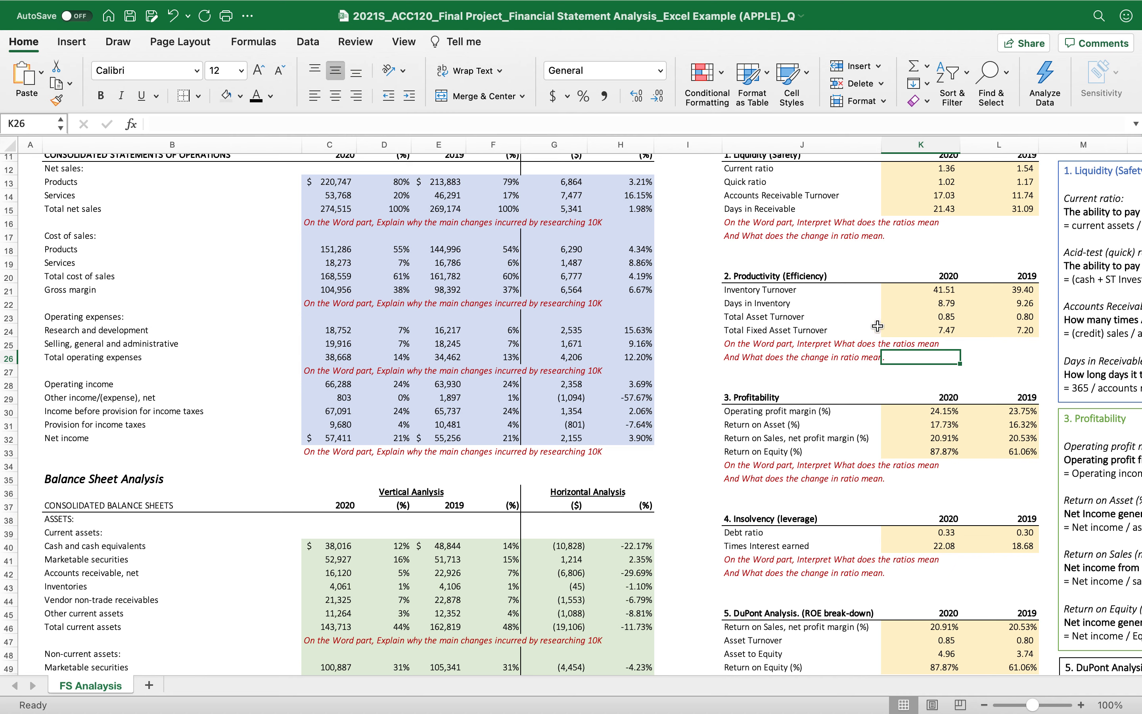
- Check the 2020 Total Asset Turnover and Total Fixed Asset Turnover formulas in the Productivity section
{"action": "left_click", "coordinate": [904, 318]}
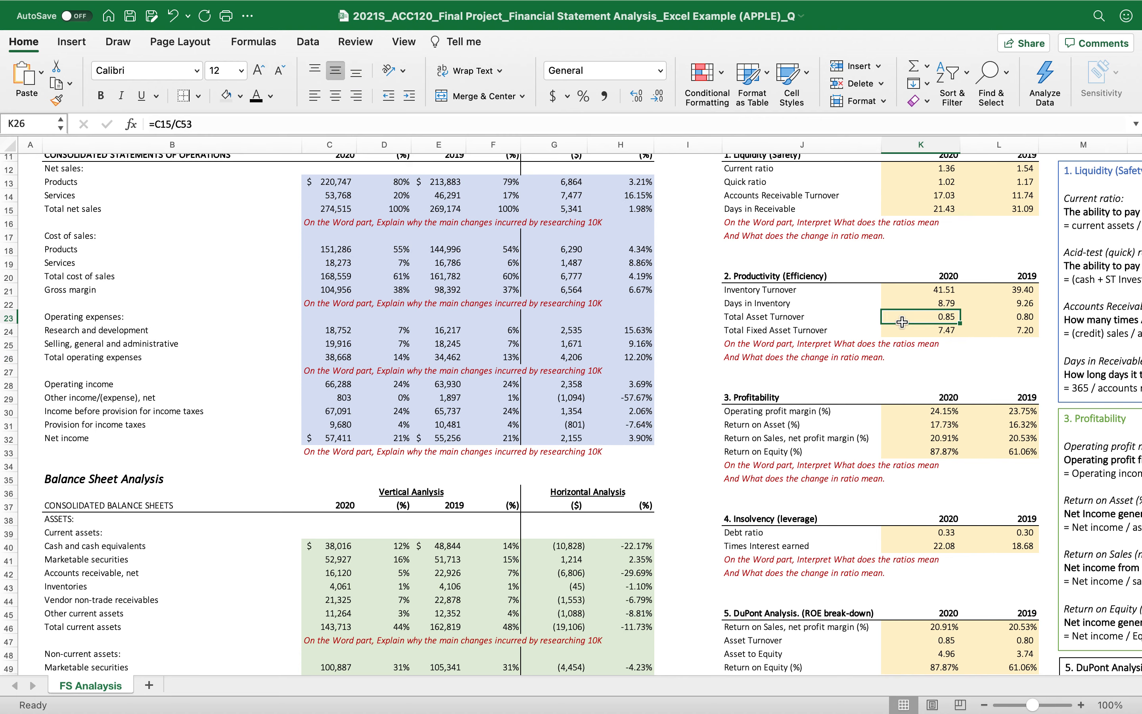
{"action": "left_click", "coordinate": [884, 332]}
{"action": "scroll", "coordinate": [774, 354], "scroll_direction": "right", "scroll_amount": 5}
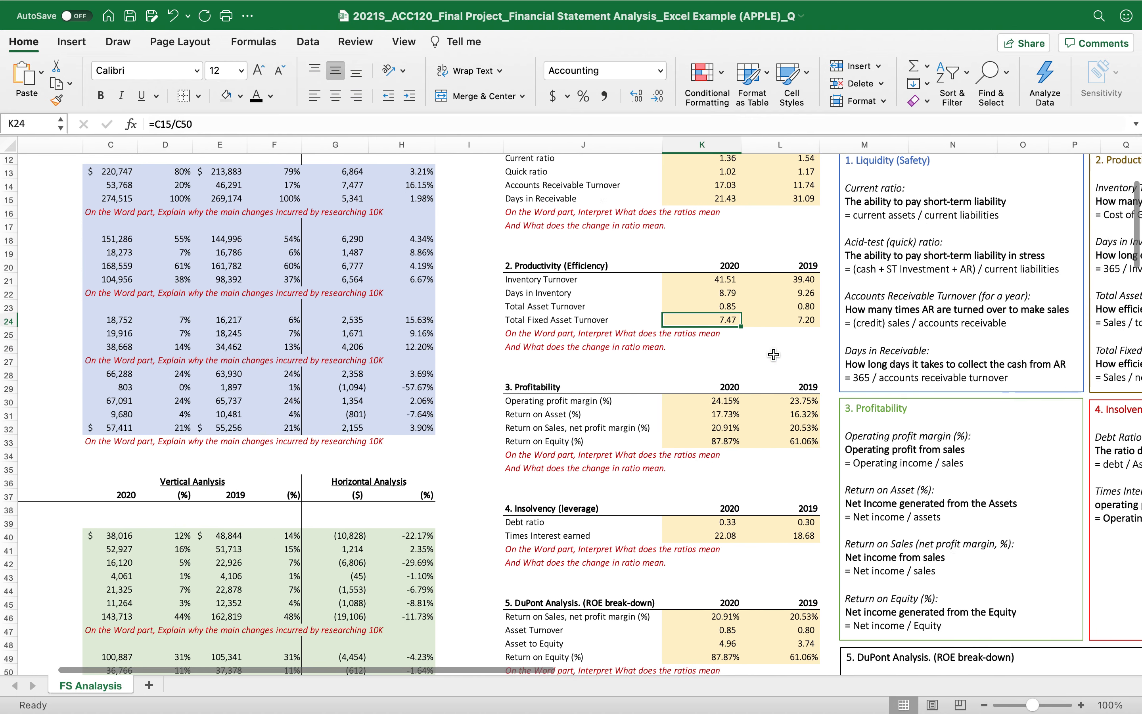
{"action": "right_click", "coordinate": [774, 355]}
{"action": "left_click", "coordinate": [647, 355]}
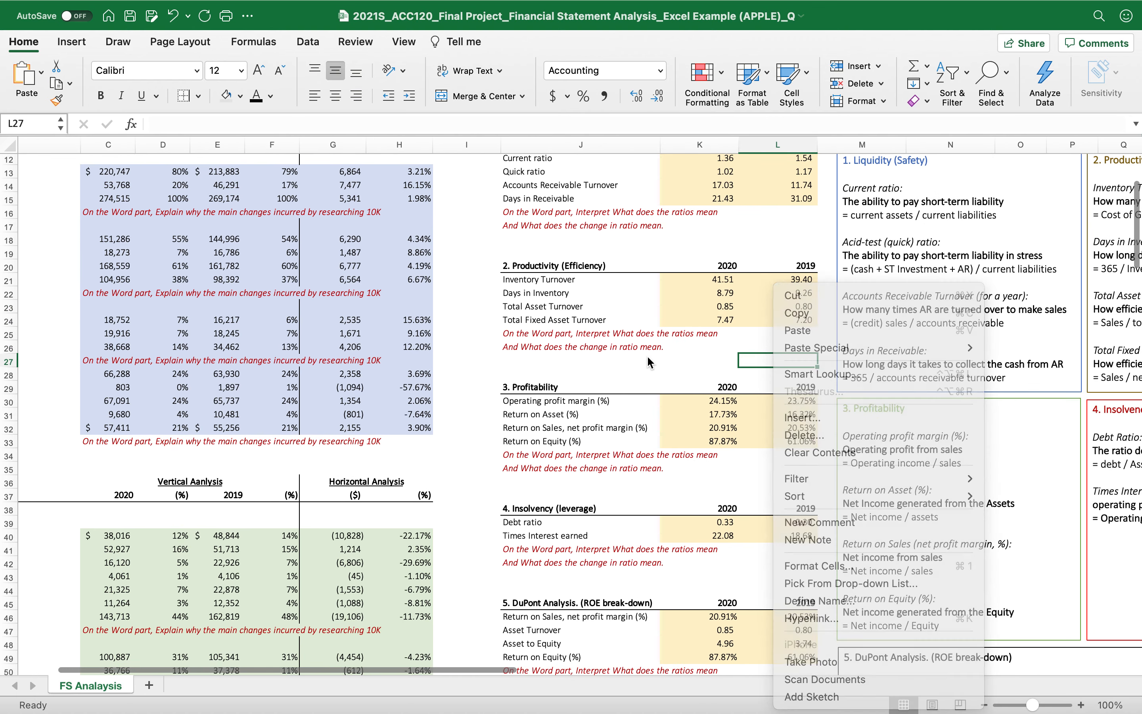
- Check the 2020 operating profit margin formula and trace the 2020 Return on Equity formula to the income statement and balance sheet
{"action": "scroll", "coordinate": [647, 355], "scroll_direction": "down", "scroll_amount": 2}
{"action": "scroll", "coordinate": [648, 355], "scroll_direction": "left", "scroll_amount": 3}
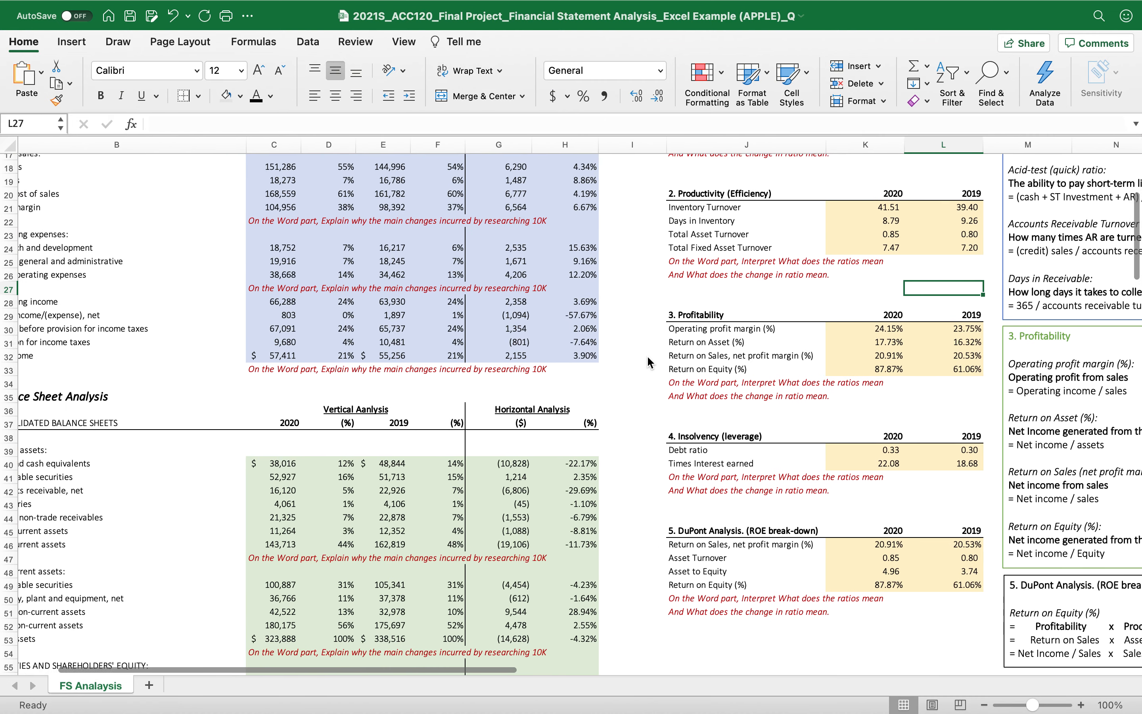
{"action": "left_click", "coordinate": [852, 331]}
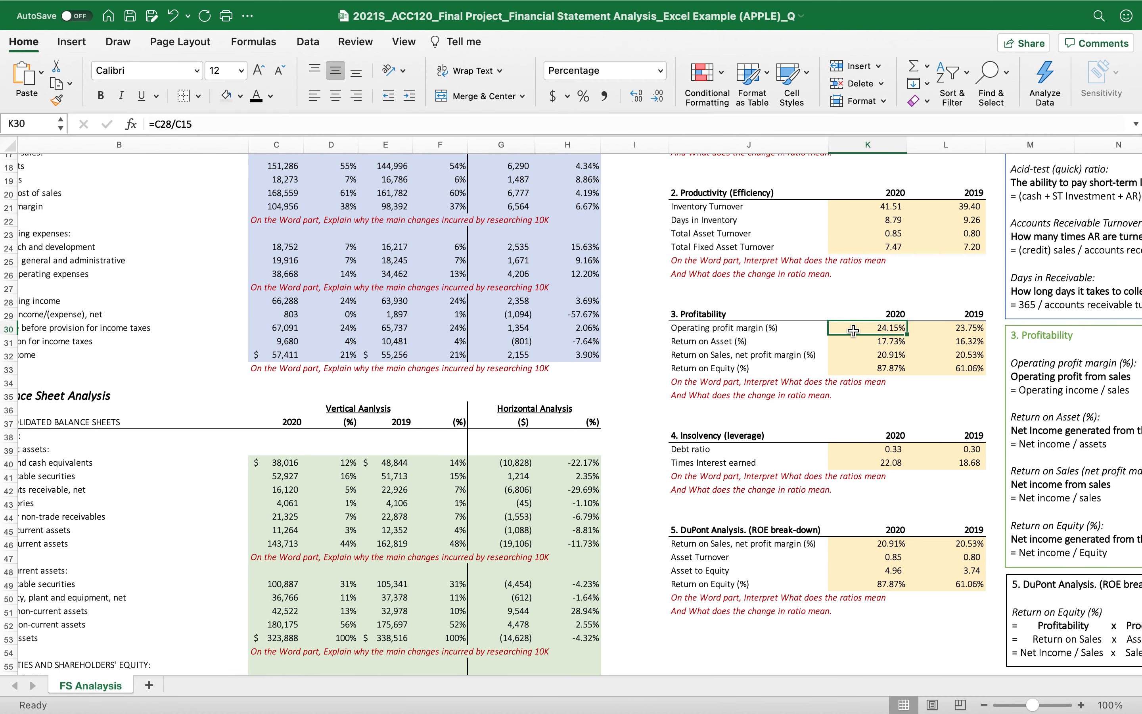
{"action": "left_click", "coordinate": [849, 367]}
{"action": "double_click", "coordinate": [848, 367]}
{"action": "scroll", "coordinate": [669, 397], "scroll_direction": "left", "scroll_amount": 3}
{"action": "scroll", "coordinate": [670, 398], "scroll_direction": "down", "scroll_amount": 1}
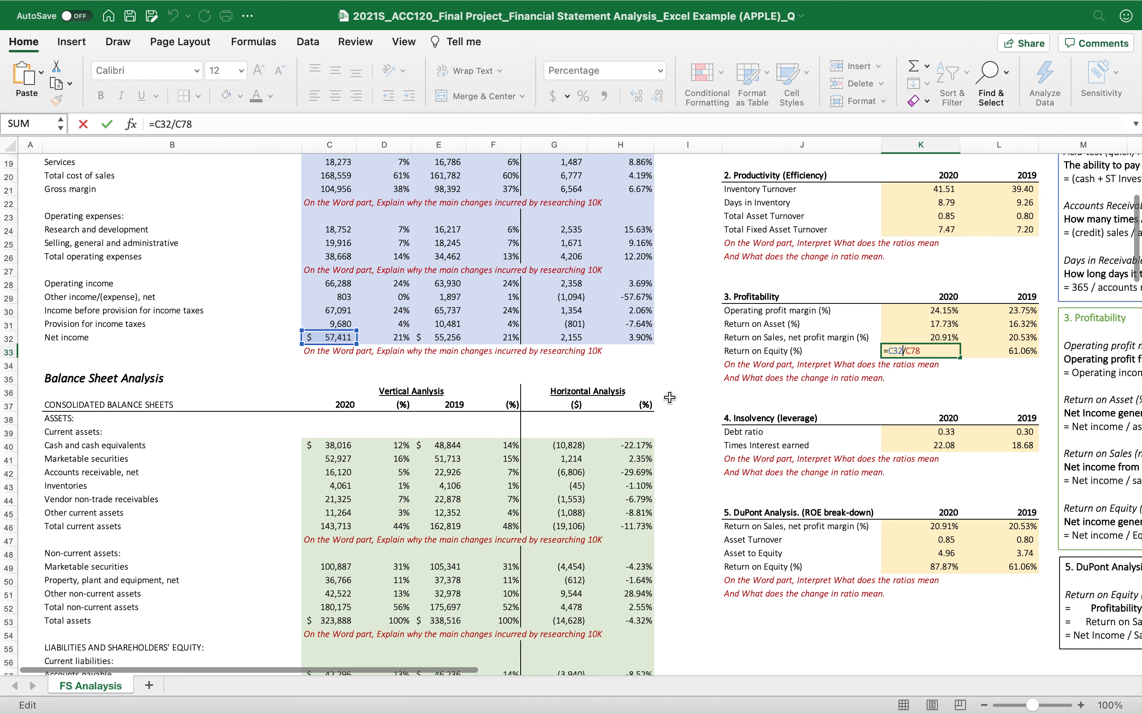
{"action": "scroll", "coordinate": [329, 351], "scroll_direction": "down", "scroll_amount": 5}
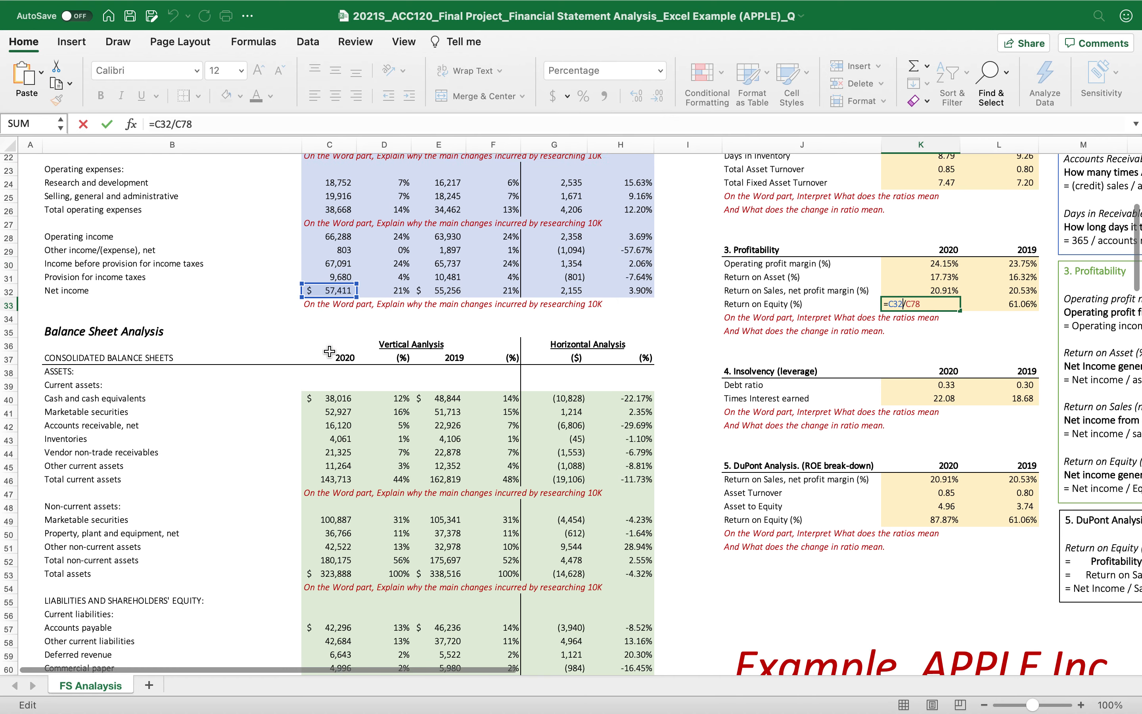
{"action": "scroll", "coordinate": [330, 351], "scroll_direction": "down", "scroll_amount": 10}
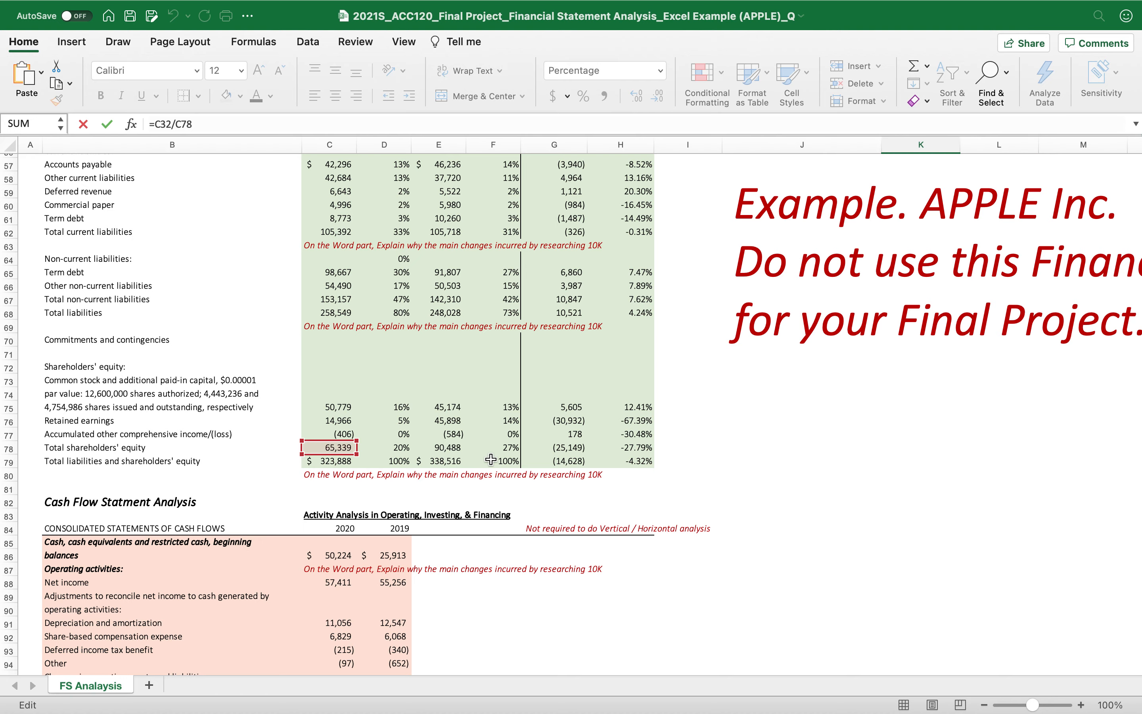
{"action": "scroll", "coordinate": [491, 458], "scroll_direction": "up", "scroll_amount": 10}
{"action": "scroll", "coordinate": [491, 459], "scroll_direction": "right", "scroll_amount": 3}
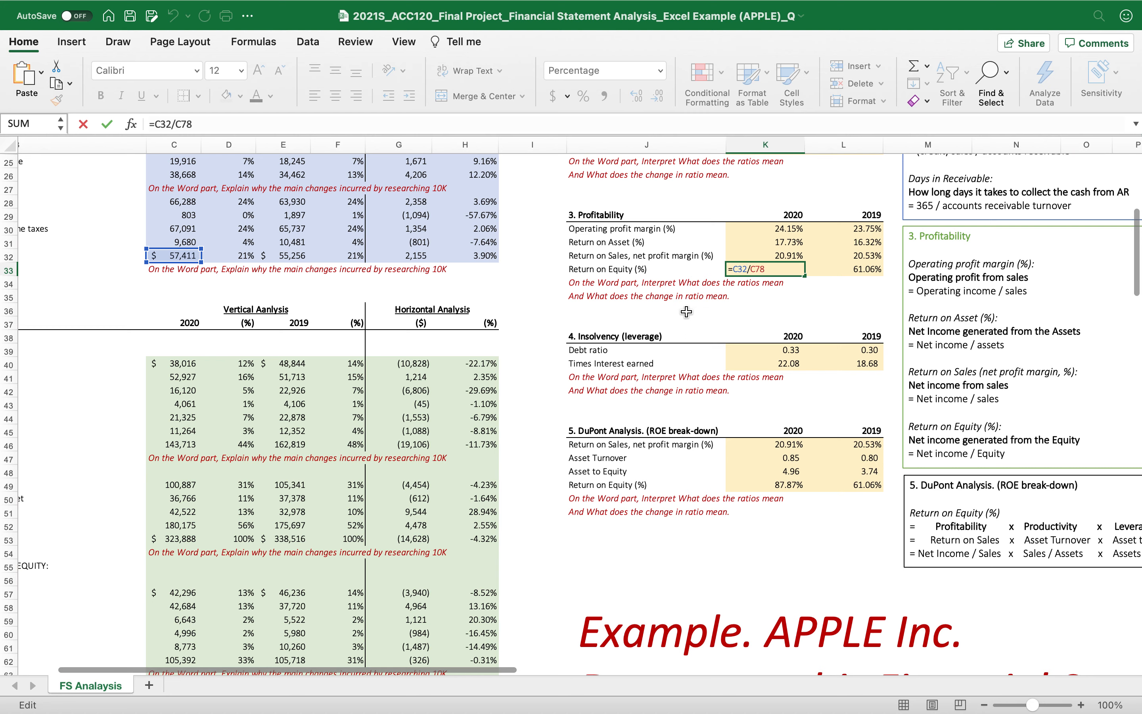
{"action": "key", "text": "Return"}
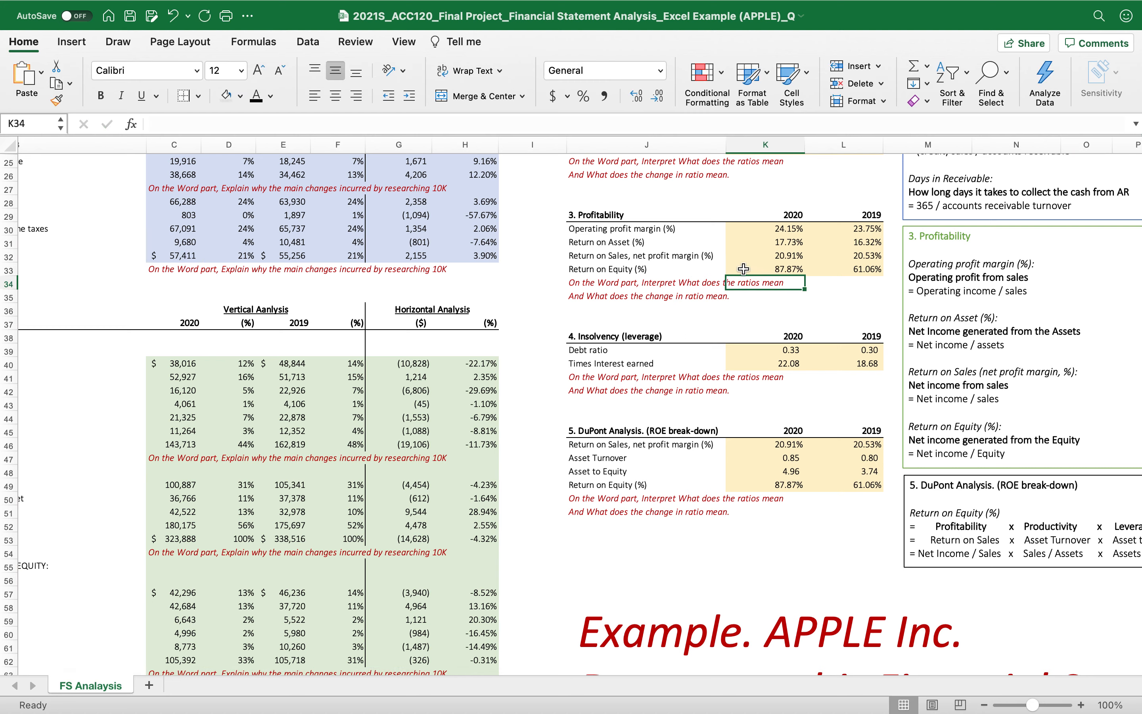
- Reopen the 2020 Return on Equity formula and review its net income and total shareholders' equity references
{"action": "scroll", "coordinate": [746, 268], "scroll_direction": "left", "scroll_amount": 5}
{"action": "double_click", "coordinate": [926, 251]}
{"action": "scroll", "coordinate": [592, 410], "scroll_direction": "down", "scroll_amount": 8}
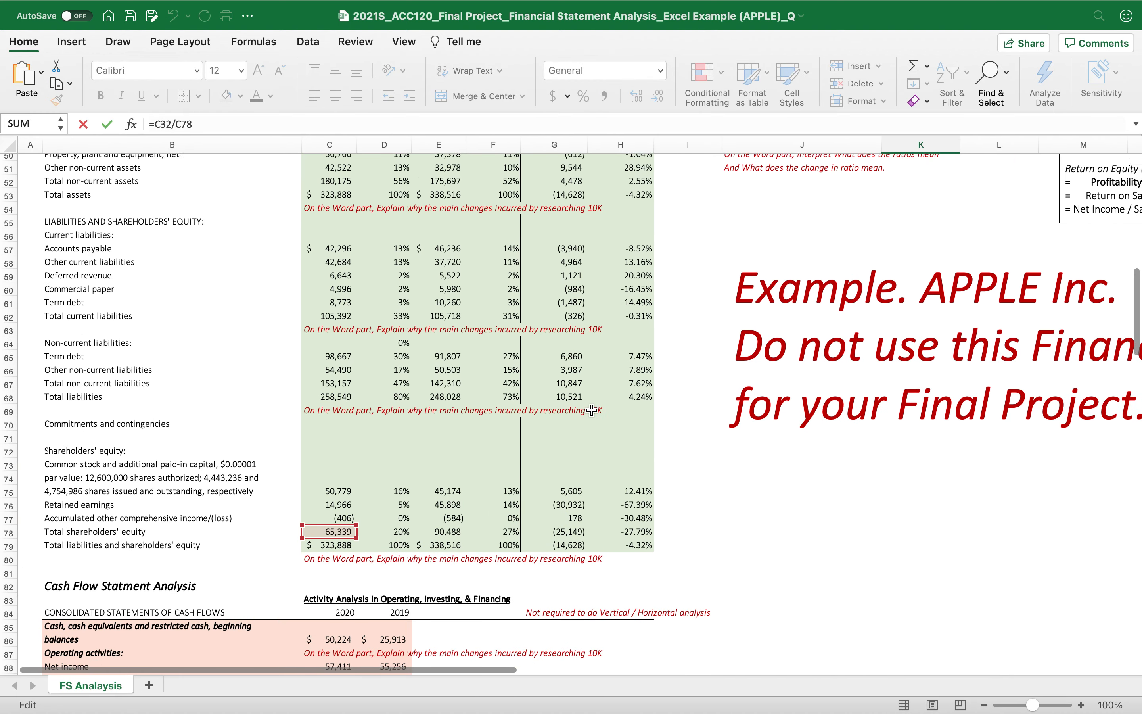
{"action": "scroll", "coordinate": [591, 410], "scroll_direction": "down", "scroll_amount": 2}
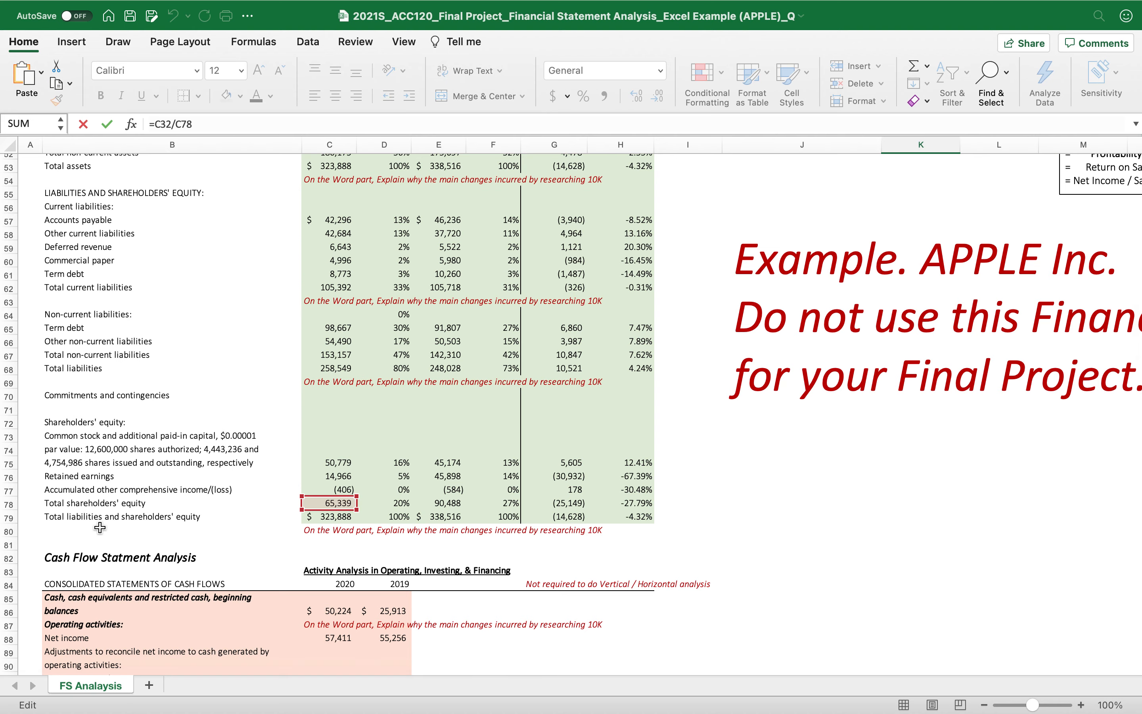
{"action": "scroll", "coordinate": [379, 435], "scroll_direction": "up", "scroll_amount": 5}
{"action": "scroll", "coordinate": [380, 435], "scroll_direction": "up", "scroll_amount": 6}
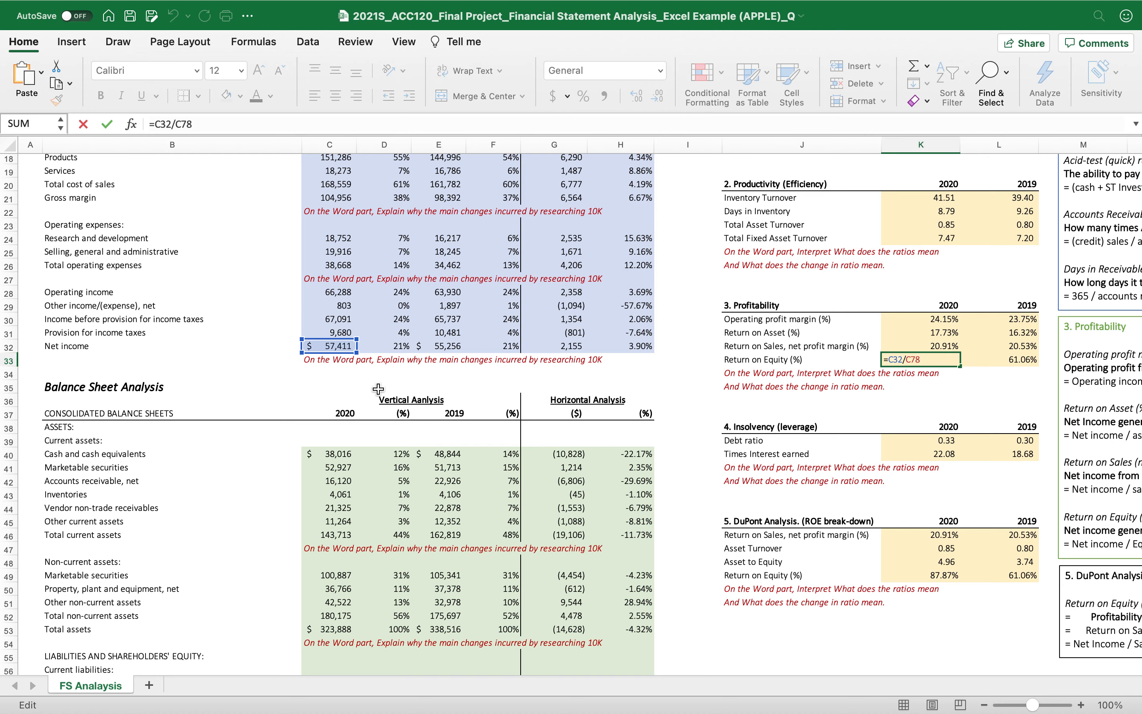
{"action": "scroll", "coordinate": [378, 373], "scroll_direction": "down", "scroll_amount": 7}
{"action": "scroll", "coordinate": [378, 389], "scroll_direction": "down", "scroll_amount": 5}
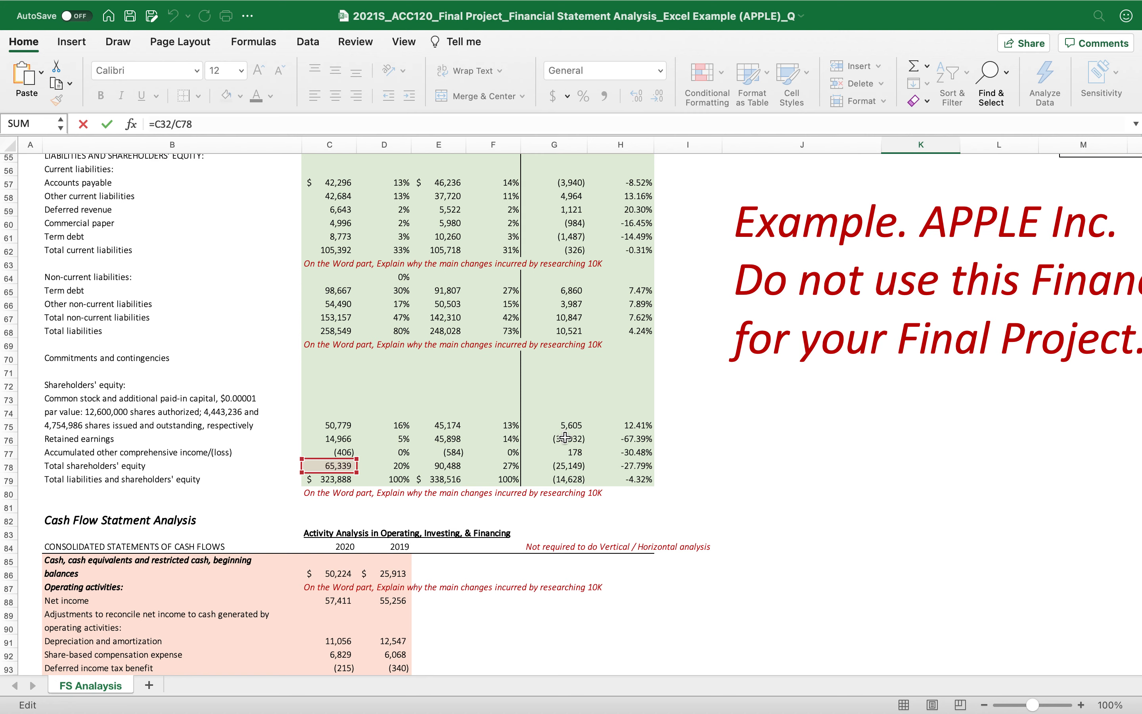
{"action": "key", "text": "Escape"}
- Select 2020 retained earnings and switch to the Apple 10-K PDF to review the share repurchase and common stock details in Note 7
{"action": "left_click", "coordinate": [312, 440]}
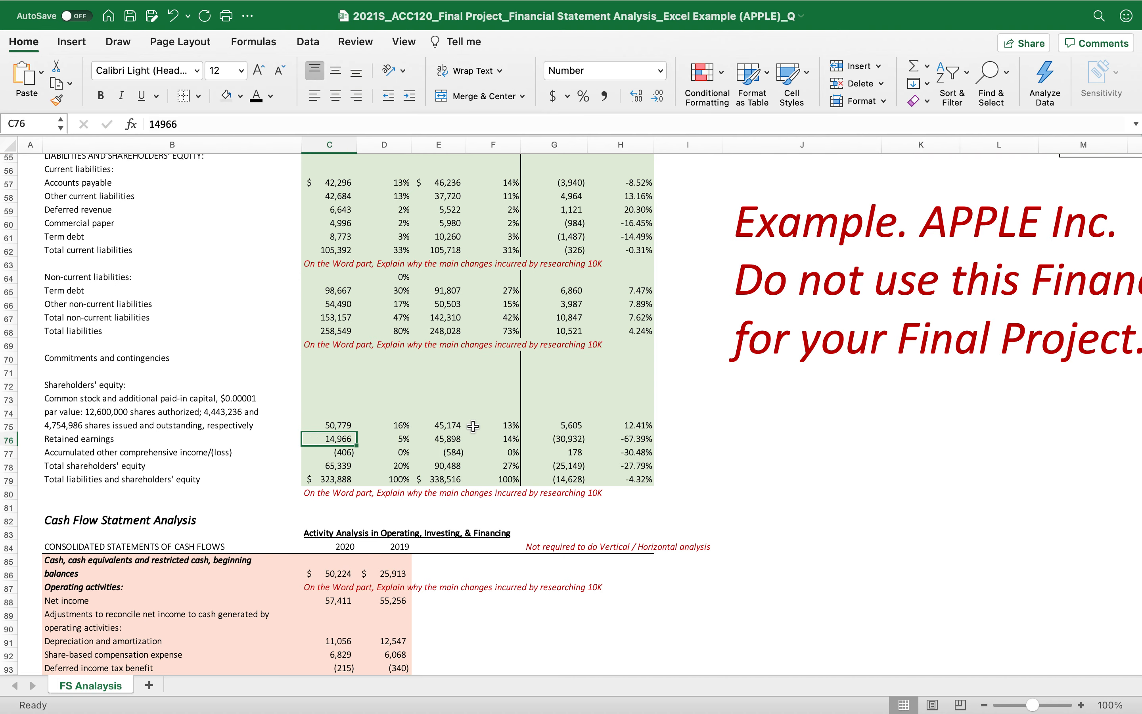
{"action": "key", "text": "super+Tab"}
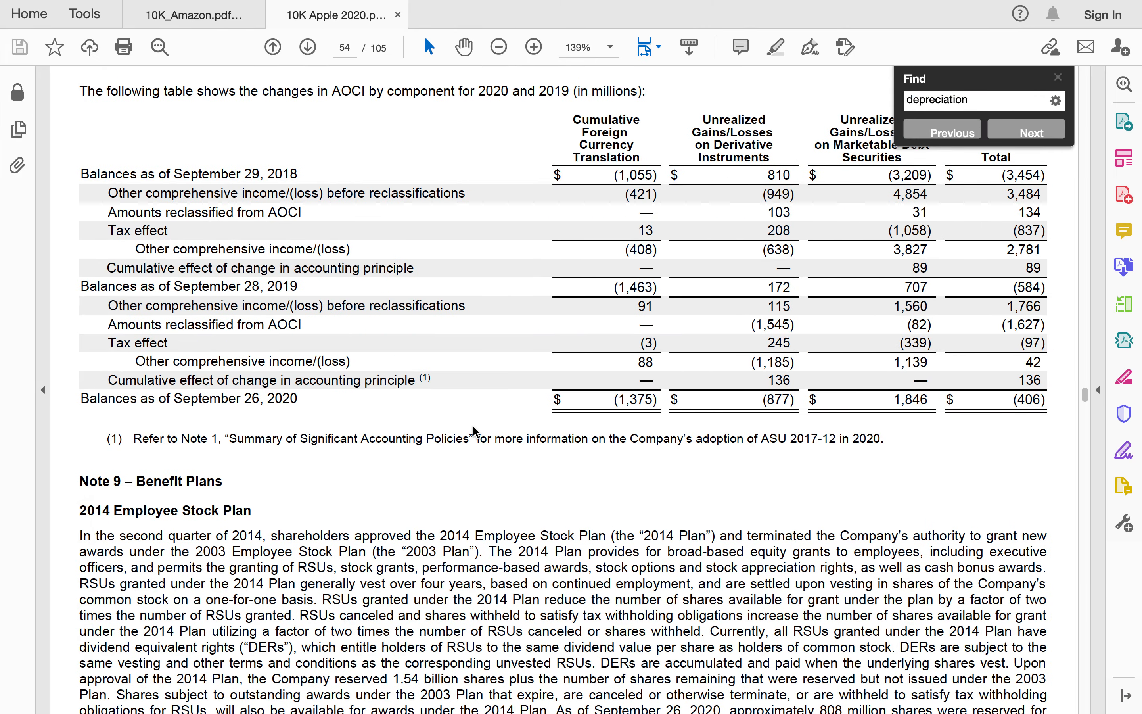
{"action": "left_click", "coordinate": [982, 103]}
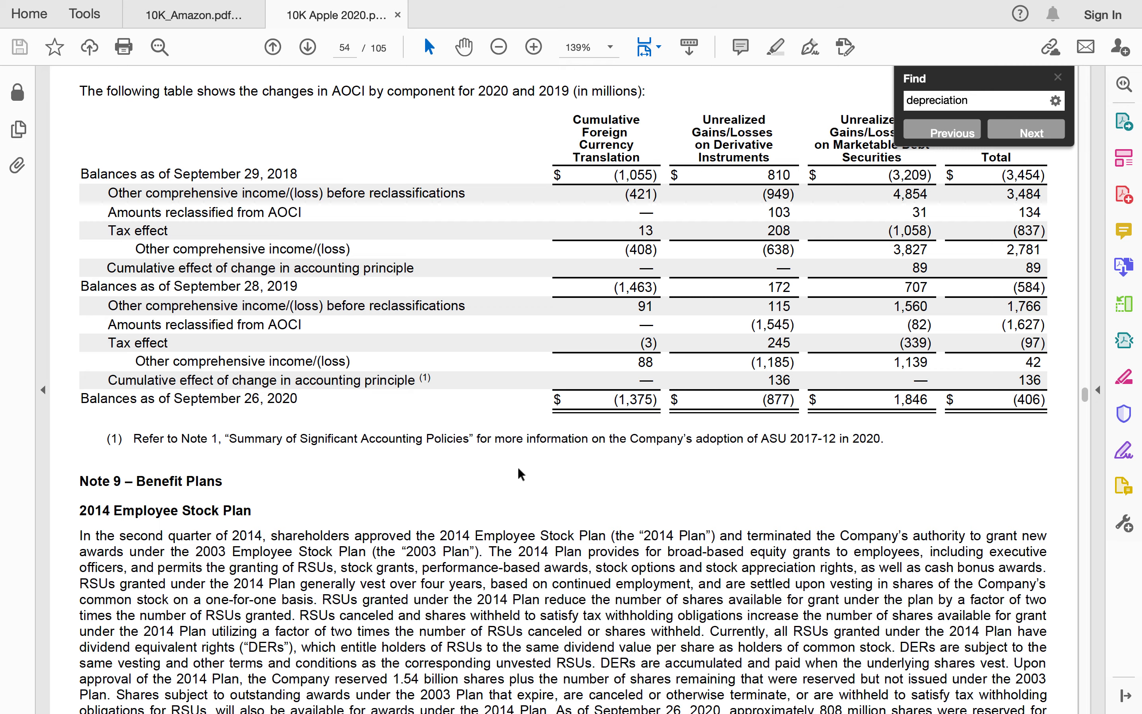
{"action": "scroll", "coordinate": [467, 470], "scroll_direction": "up", "scroll_amount": 15}
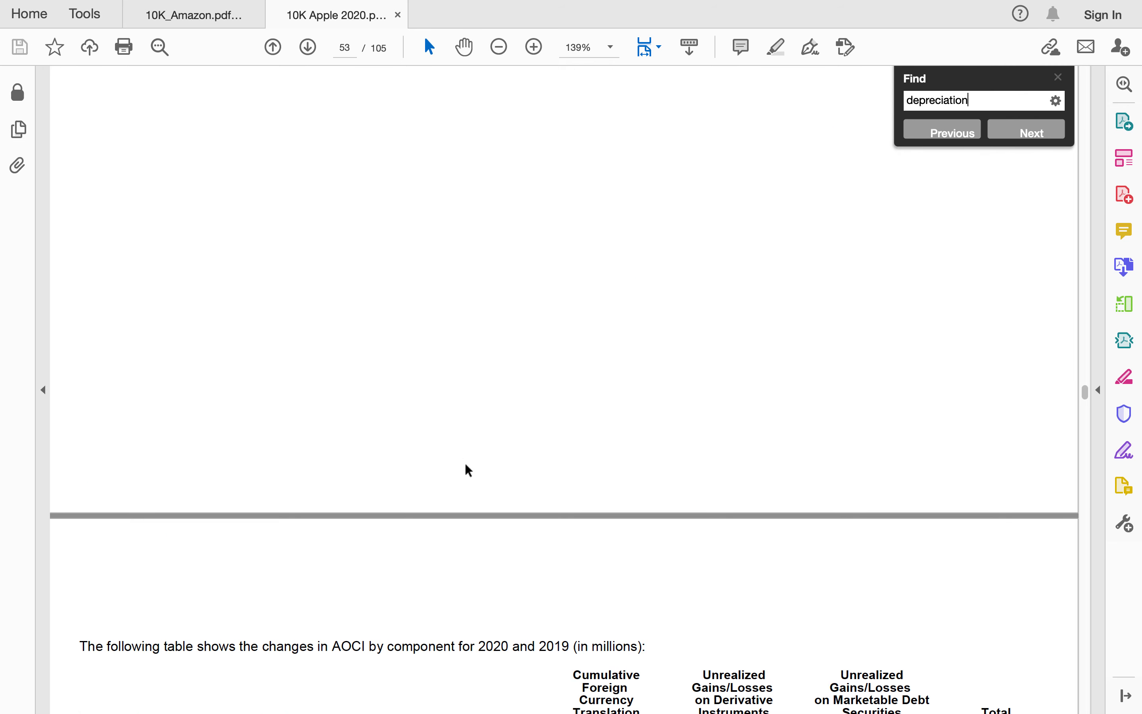
{"action": "scroll", "coordinate": [467, 470], "scroll_direction": "up", "scroll_amount": 10}
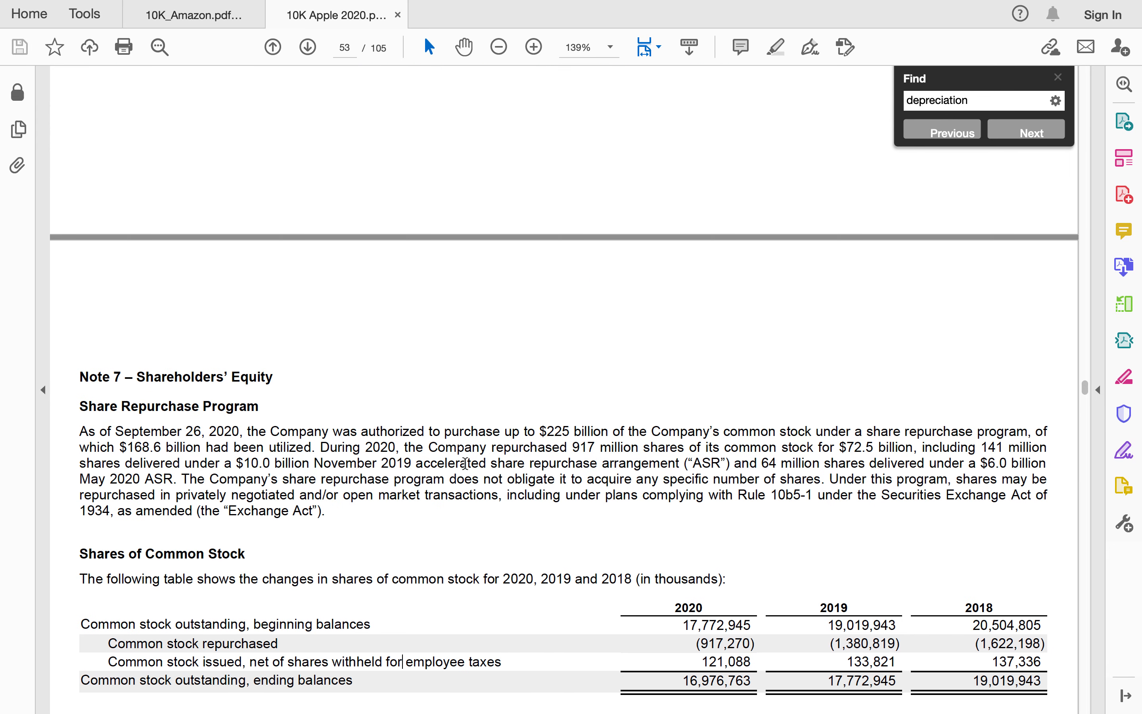
{"action": "scroll", "coordinate": [465, 463], "scroll_direction": "down", "scroll_amount": 5}
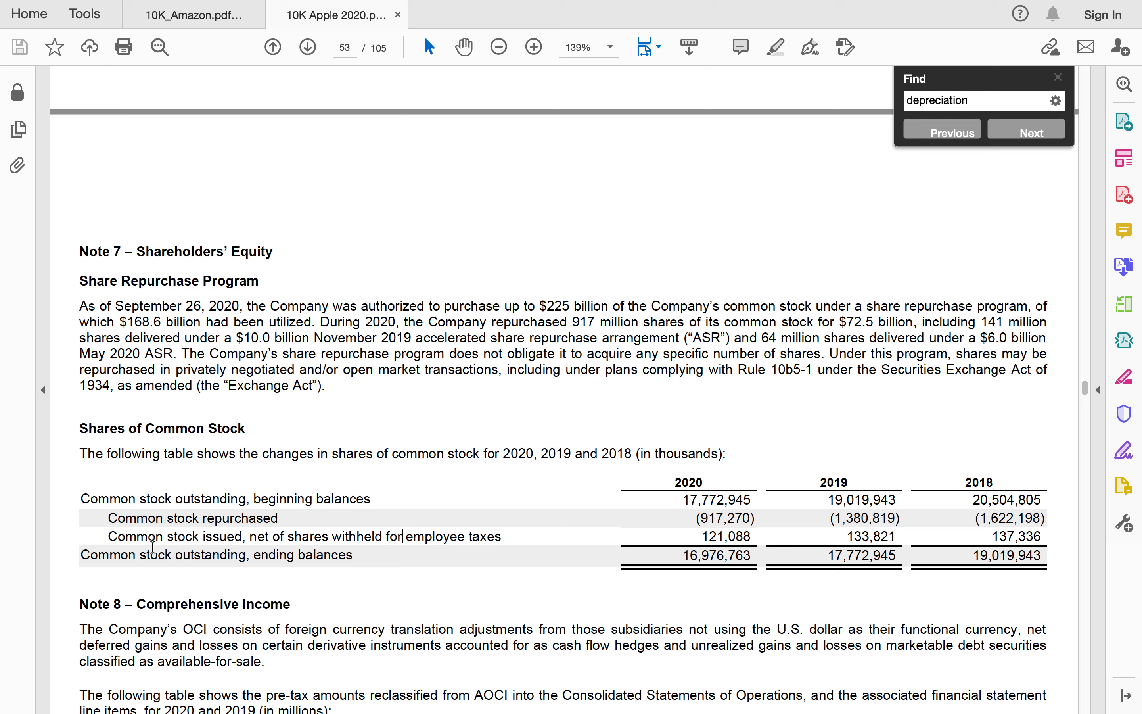
{"action": "scroll", "coordinate": [142, 552], "scroll_direction": "down", "scroll_amount": 2}
{"action": "scroll", "coordinate": [136, 551], "scroll_direction": "down", "scroll_amount": 7}
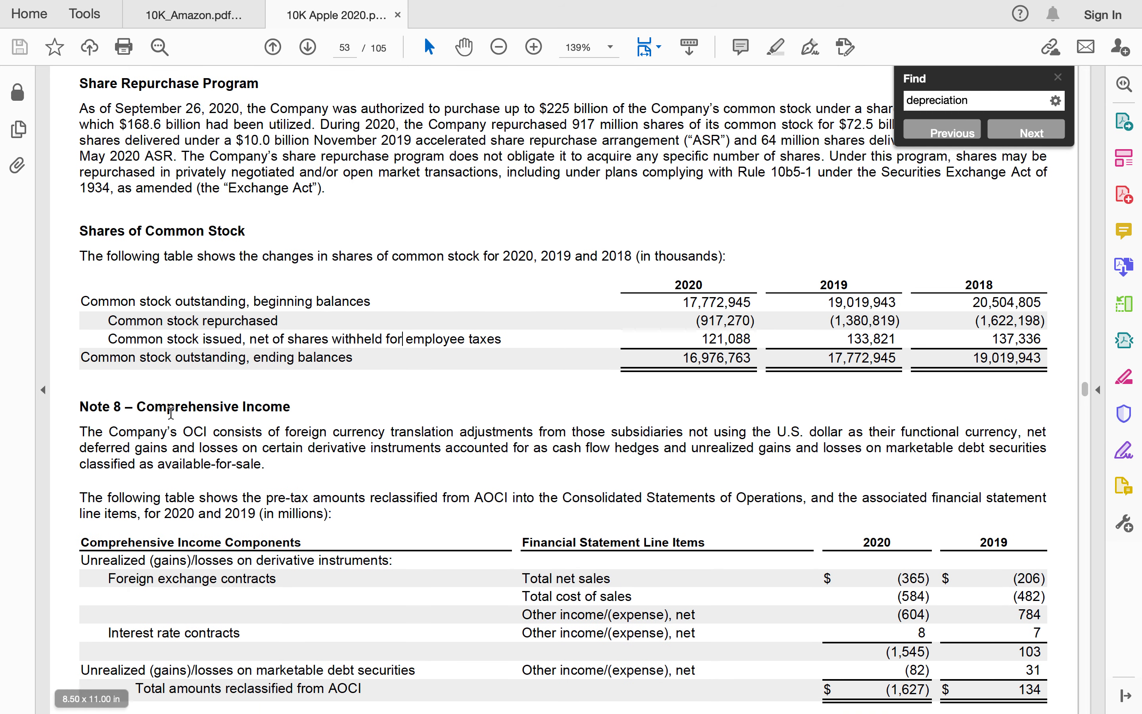
{"action": "scroll", "coordinate": [175, 359], "scroll_direction": "up", "scroll_amount": 2}
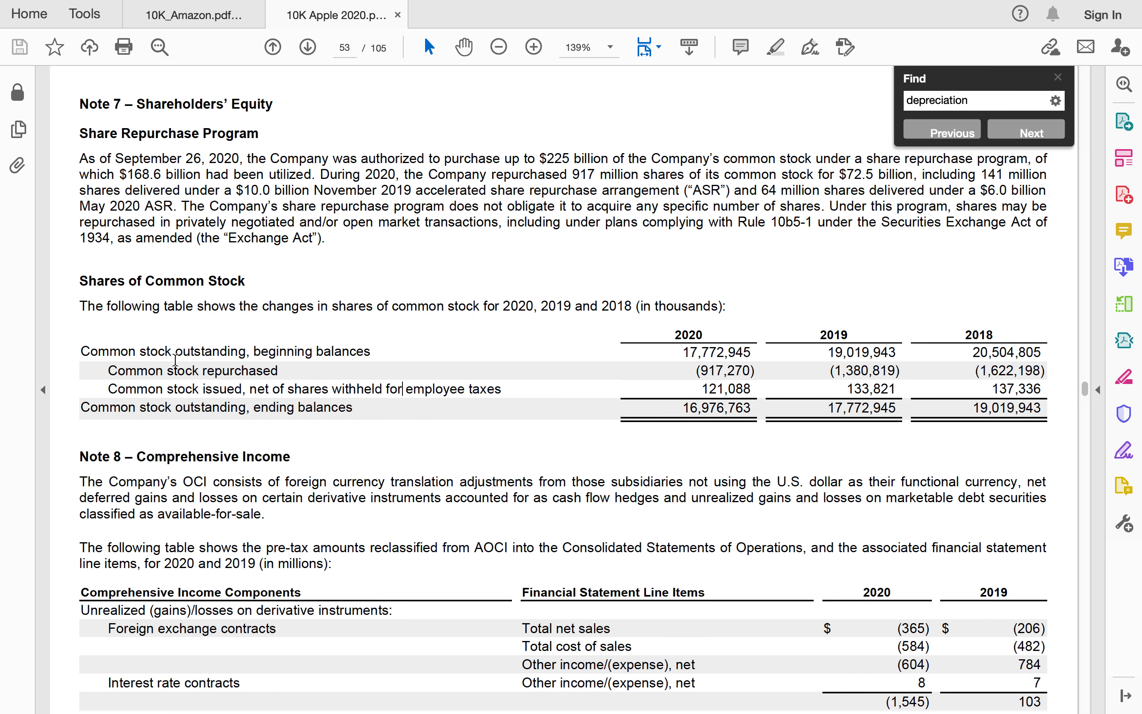
- Switch back to the Excel workbook and examine the 2020 Times Interest earned formula and its operating income reference
{"action": "key", "text": "ctrl+Left"}
{"action": "scroll", "coordinate": [692, 368], "scroll_direction": "up", "scroll_amount": 20}
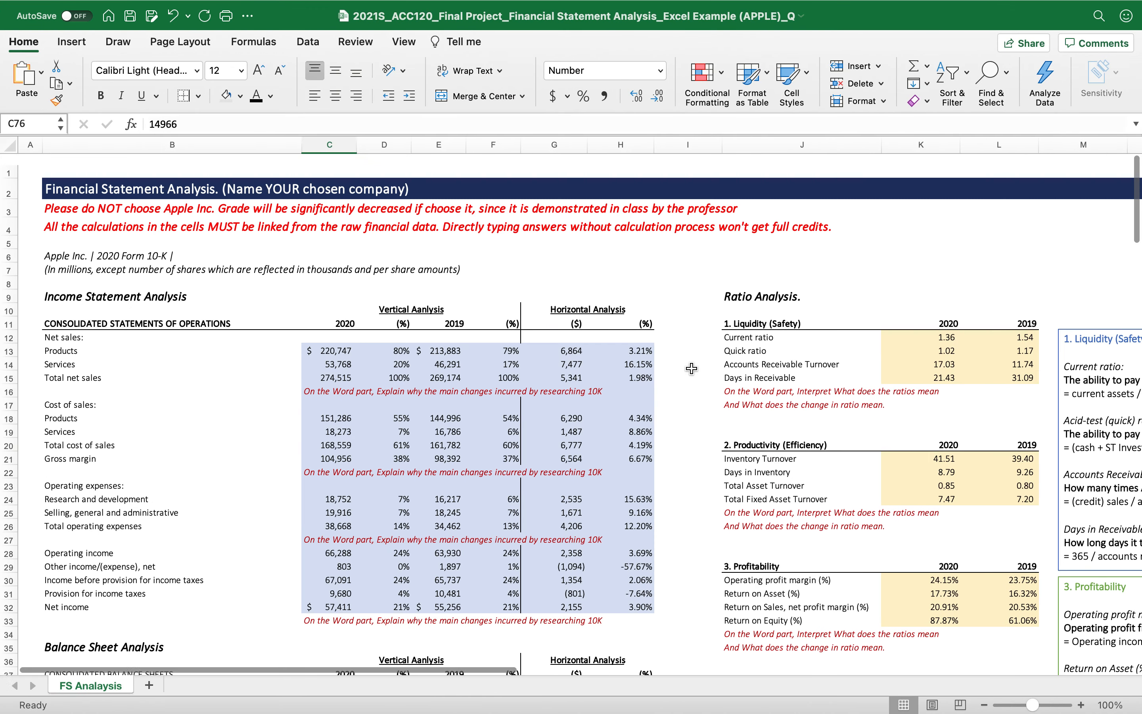
{"action": "scroll", "coordinate": [691, 368], "scroll_direction": "down", "scroll_amount": 5}
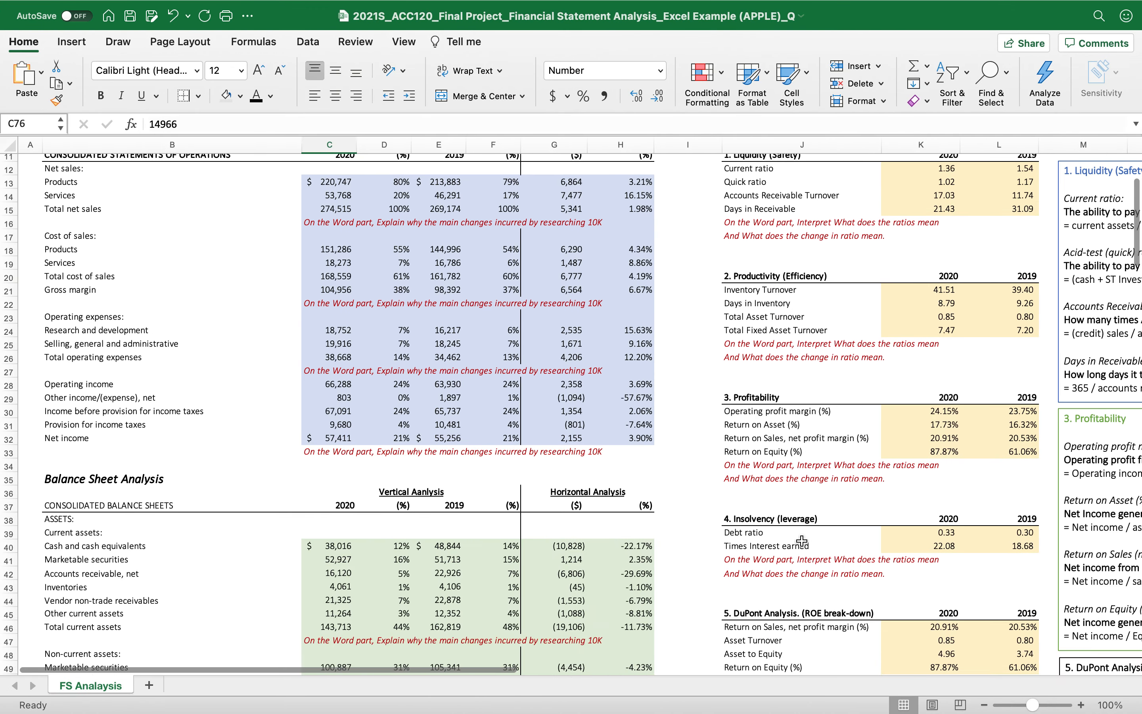
{"action": "left_click", "coordinate": [802, 541]}
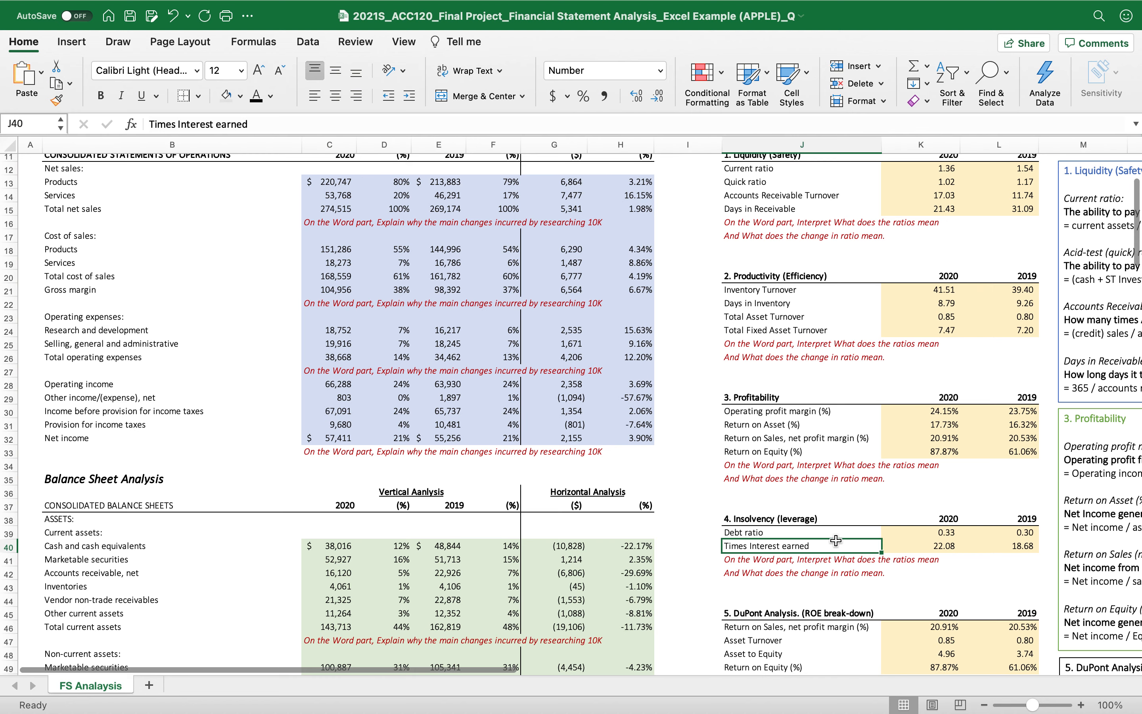
{"action": "double_click", "coordinate": [923, 546]}
{"action": "scroll", "coordinate": [229, 327], "scroll_direction": "down", "scroll_amount": 5}
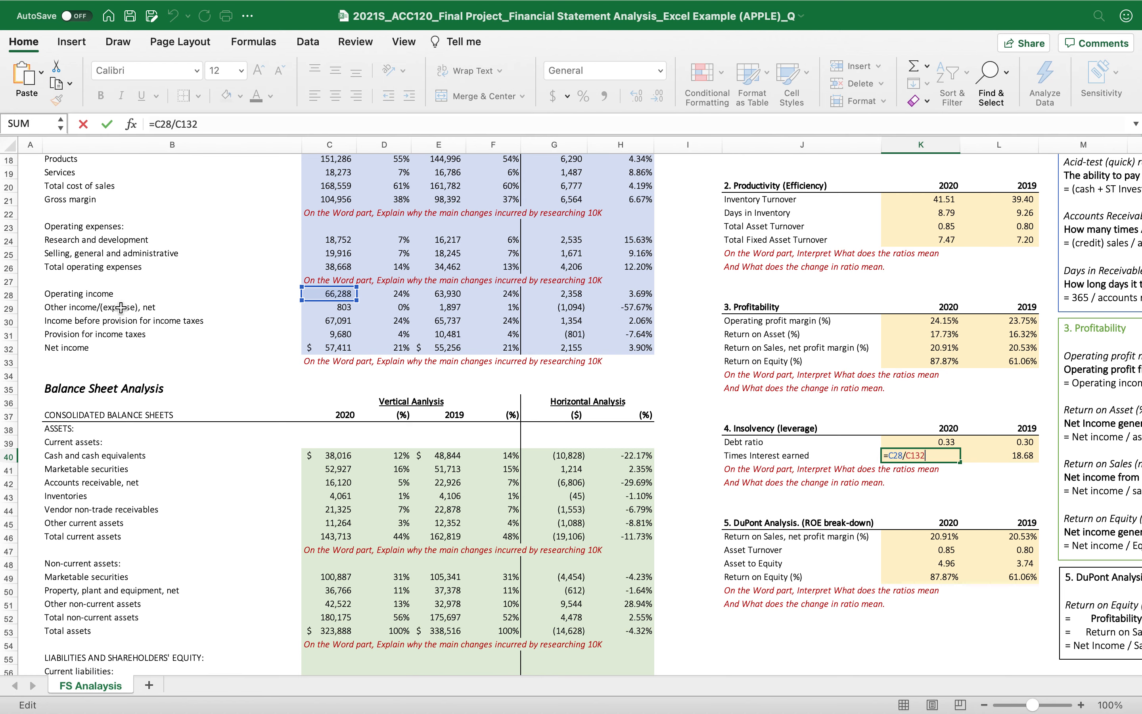
{"action": "scroll", "coordinate": [122, 308], "scroll_direction": "up", "scroll_amount": 2}
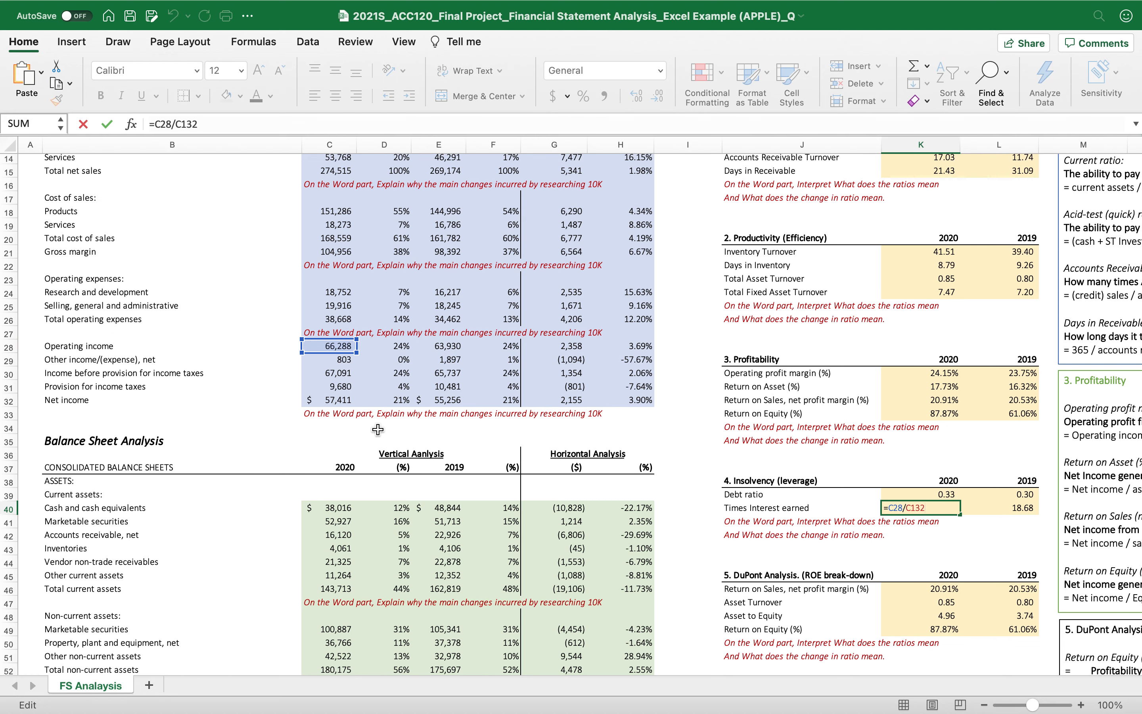
- Compare the open 2020 Times Interest earned formula with its definition in the Insolvency (leverage) notes
{"action": "scroll", "coordinate": [862, 542], "scroll_direction": "down", "scroll_amount": 2}
{"action": "scroll", "coordinate": [862, 542], "scroll_direction": "right", "scroll_amount": 5}
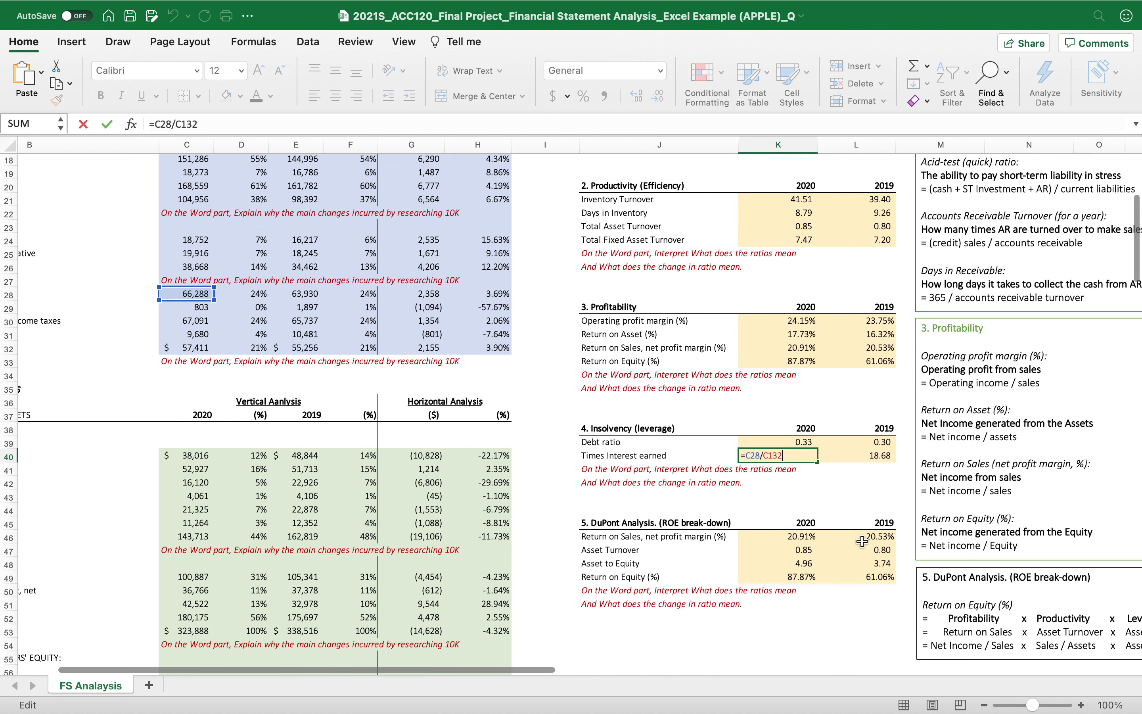
{"action": "scroll", "coordinate": [937, 515], "scroll_direction": "right", "scroll_amount": 3}
{"action": "scroll", "coordinate": [936, 515], "scroll_direction": "up", "scroll_amount": 1}
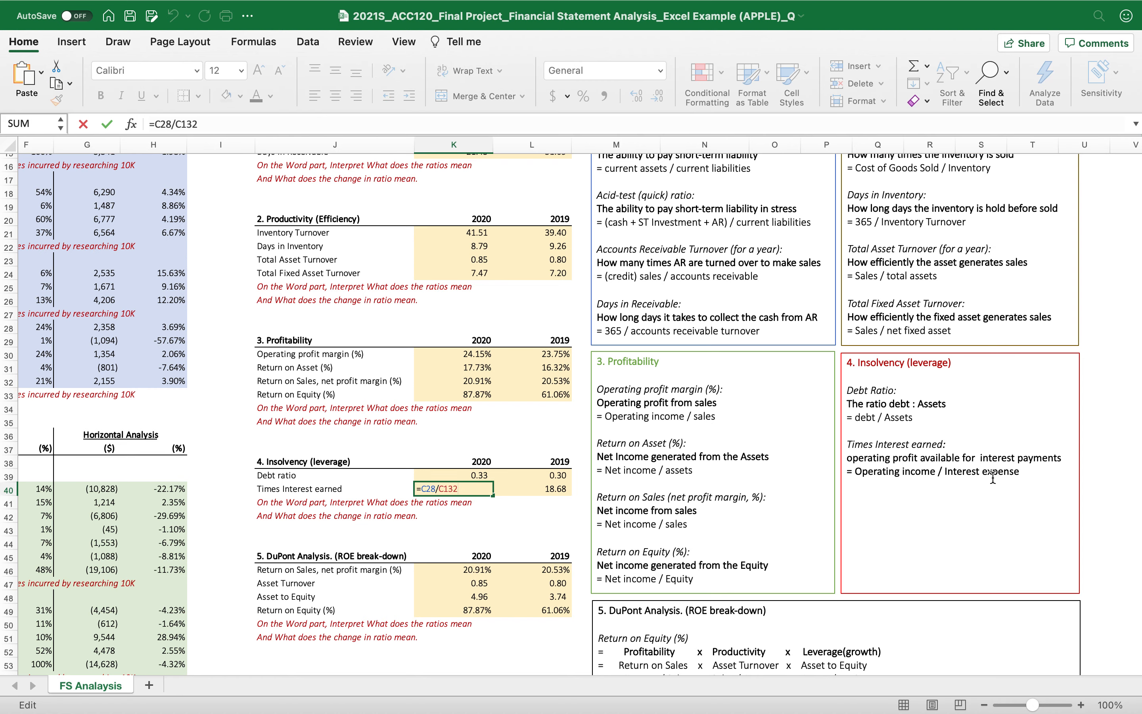
- Trace the C132 reference of the 2020 Times Interest earned formula to cash paid for interest in the cash flow statement
{"action": "scroll", "coordinate": [660, 481], "scroll_direction": "left", "scroll_amount": 5}
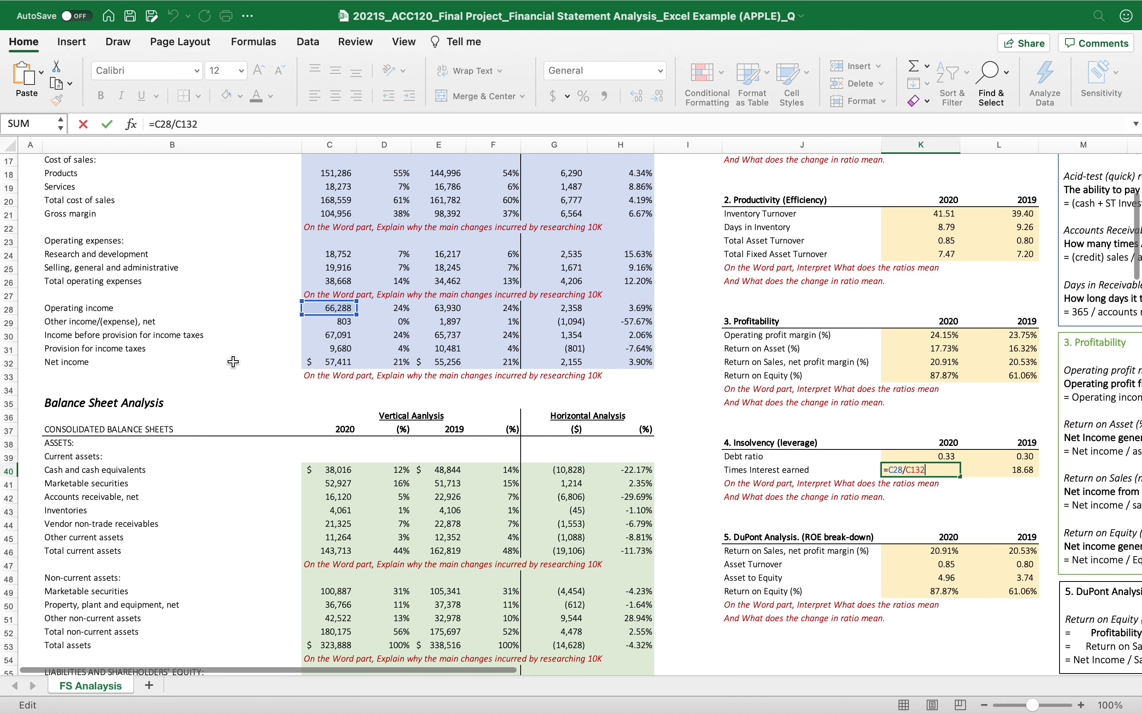
{"action": "scroll", "coordinate": [233, 362], "scroll_direction": "down", "scroll_amount": 15}
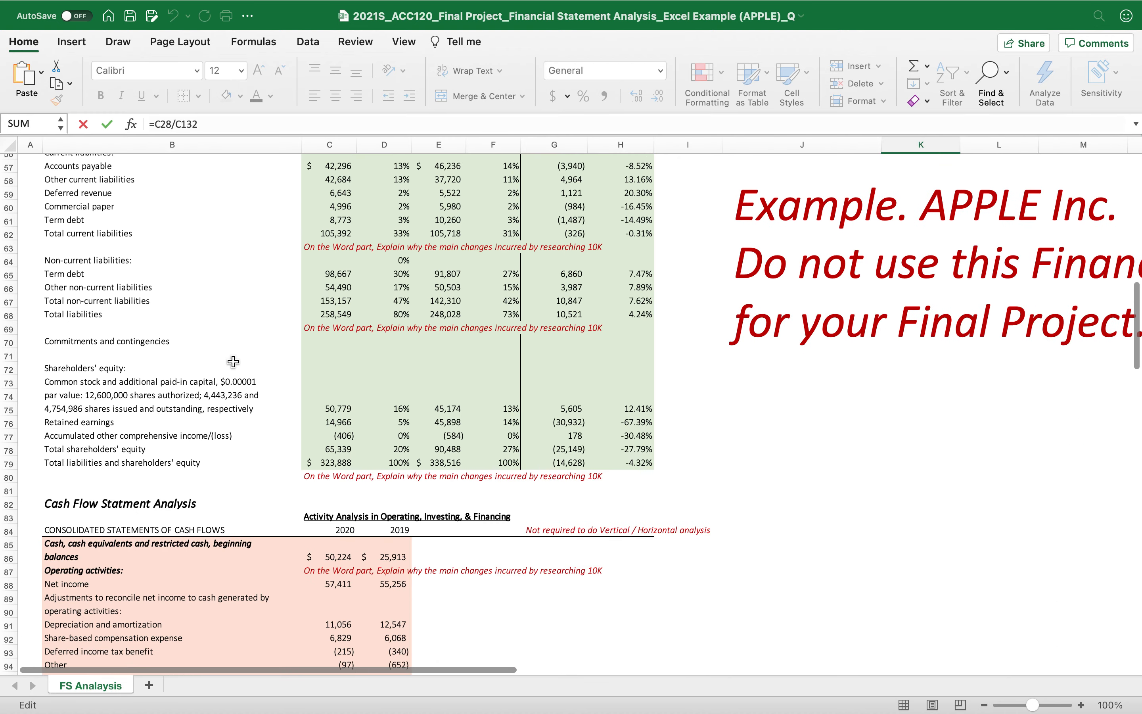
{"action": "scroll", "coordinate": [233, 362], "scroll_direction": "down", "scroll_amount": 12}
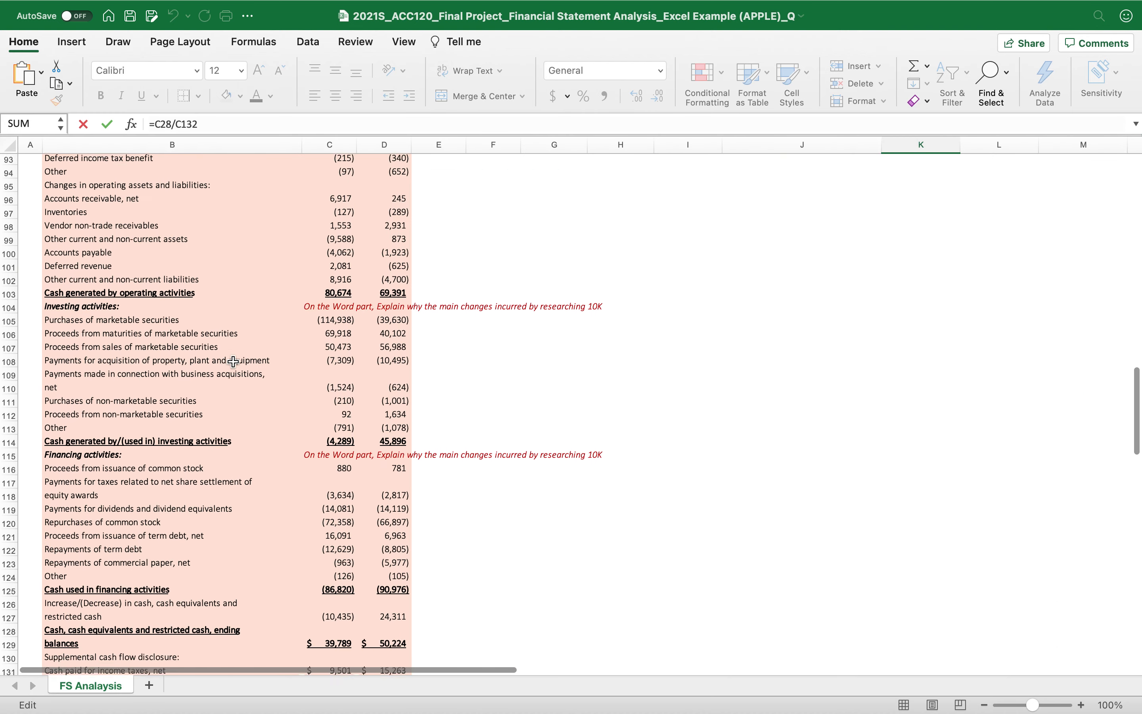
{"action": "scroll", "coordinate": [233, 362], "scroll_direction": "down", "scroll_amount": 1}
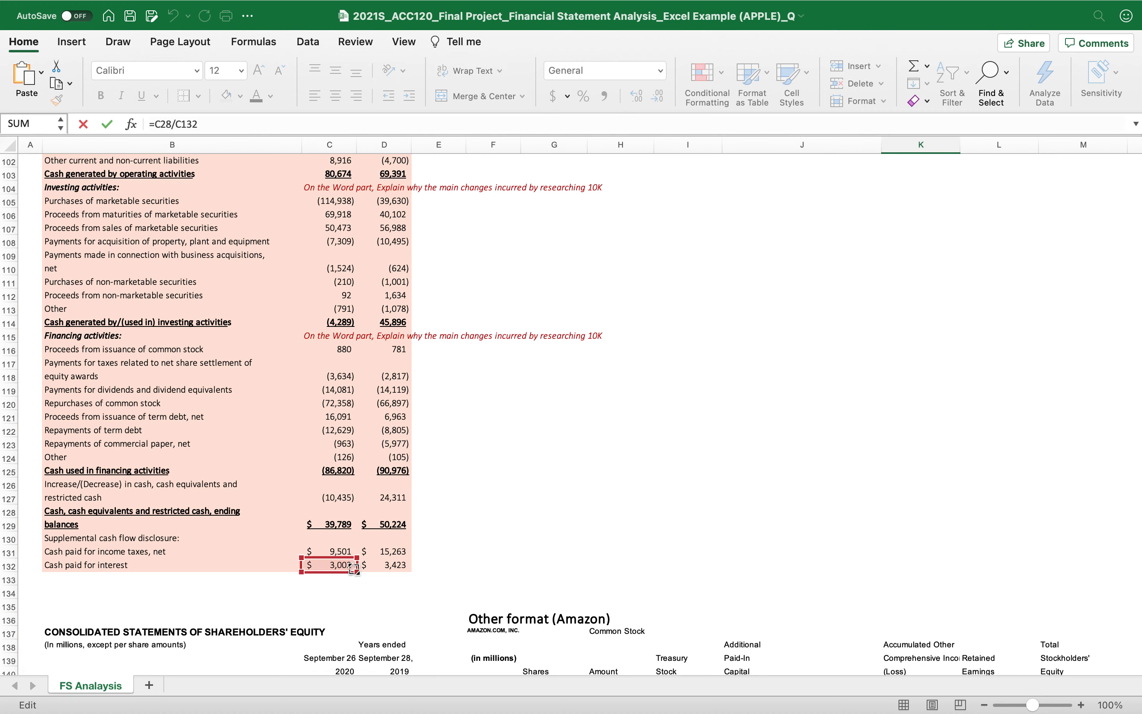
- Return to the ratio analysis, reopen the 2020 Times Interest earned formula to recheck its references, and leave it without editing
{"action": "scroll", "coordinate": [663, 504], "scroll_direction": "up", "scroll_amount": 18}
{"action": "scroll", "coordinate": [663, 504], "scroll_direction": "up", "scroll_amount": 7}
{"action": "left_click", "coordinate": [898, 389]}
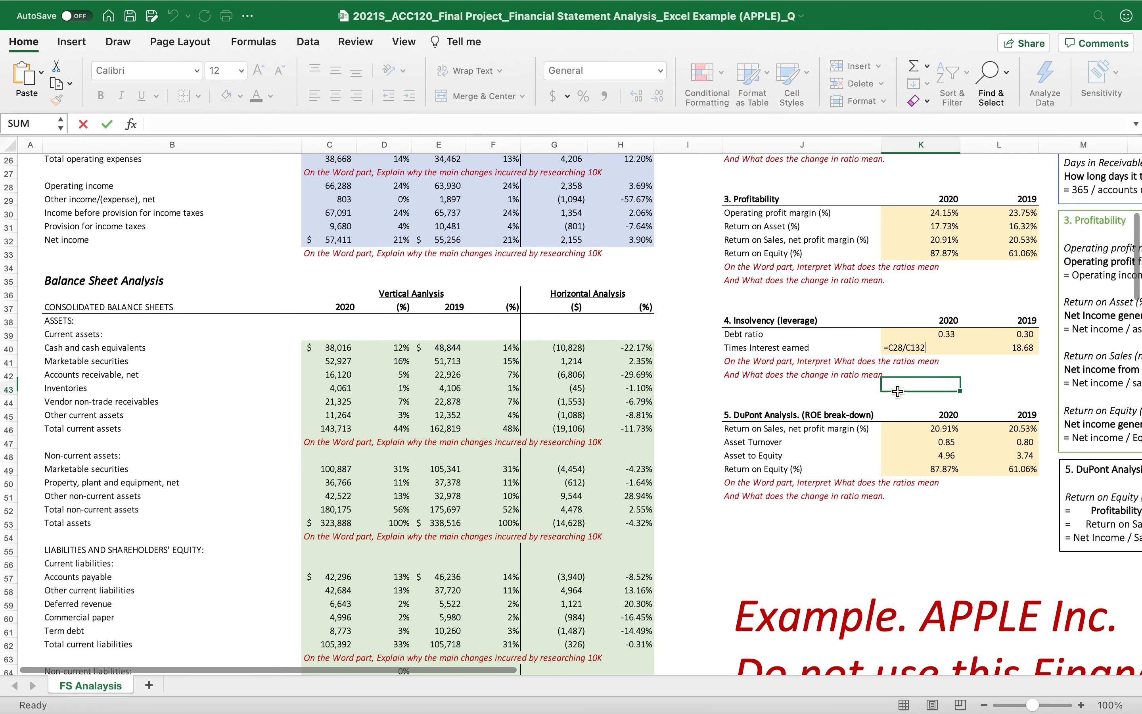
{"action": "double_click", "coordinate": [929, 349]}
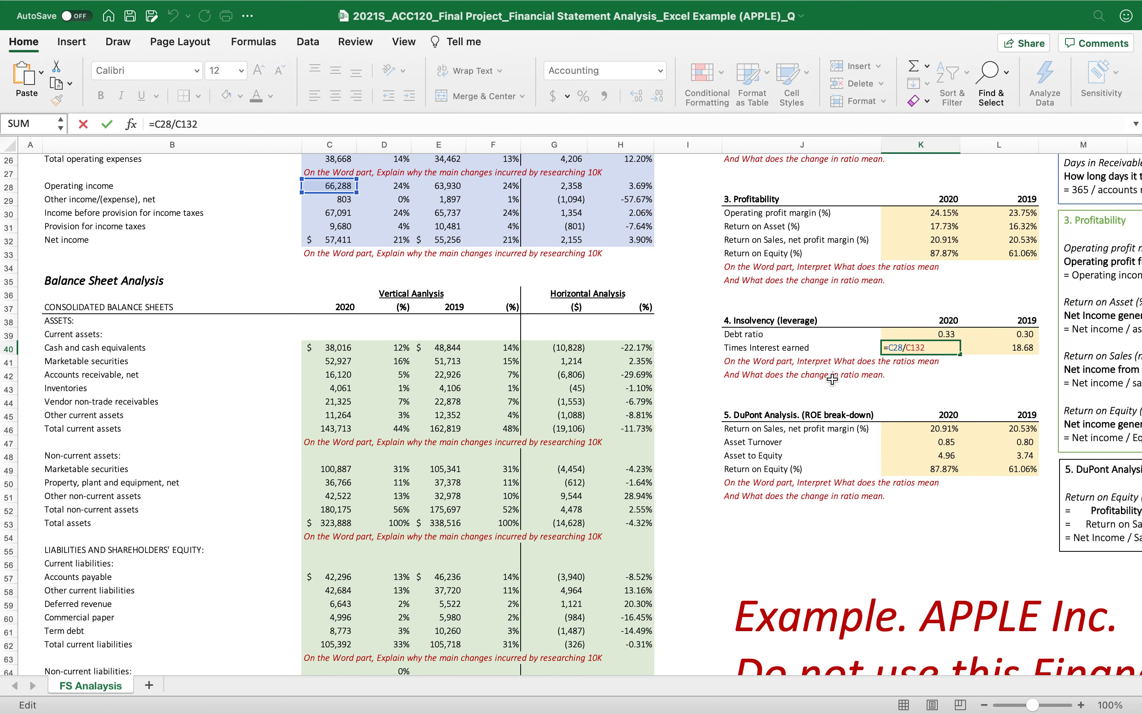
{"action": "scroll", "coordinate": [832, 379], "scroll_direction": "right", "scroll_amount": 5}
{"action": "scroll", "coordinate": [832, 379], "scroll_direction": "up", "scroll_amount": 2}
{"action": "left_click", "coordinate": [803, 413]}
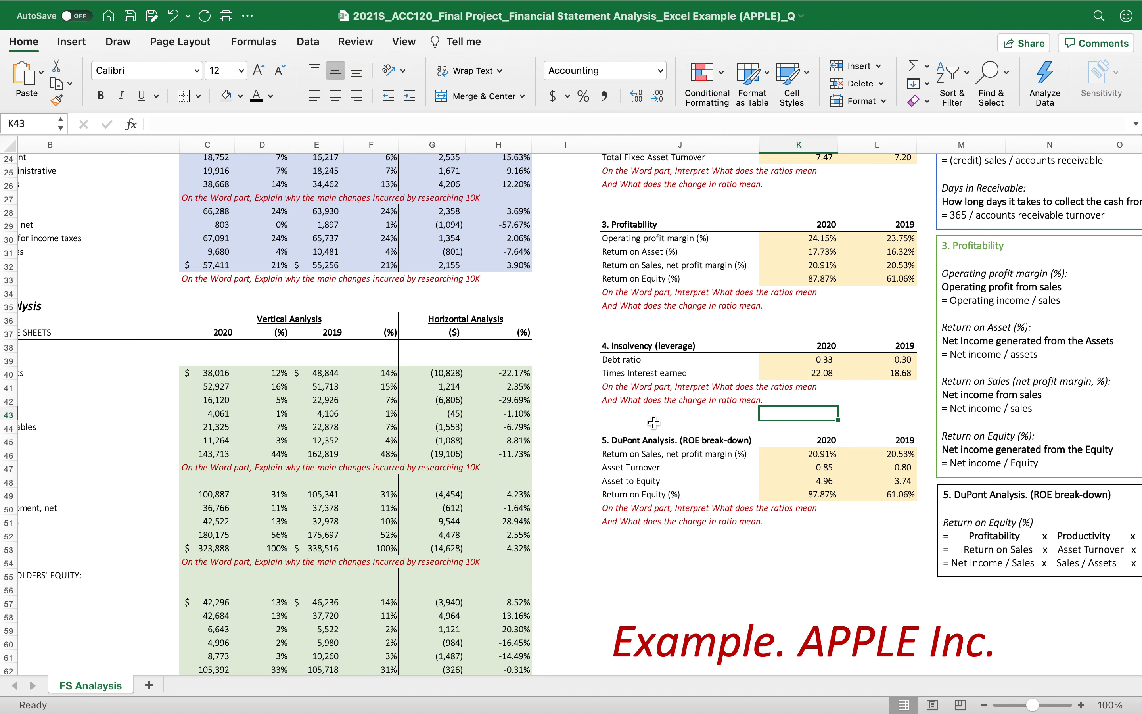
- Inspect the DuPont Analysis formulas for 2020 and 2019 Return on Equity and for 2020 Return on Sales
{"action": "scroll", "coordinate": [654, 423], "scroll_direction": "down", "scroll_amount": 2}
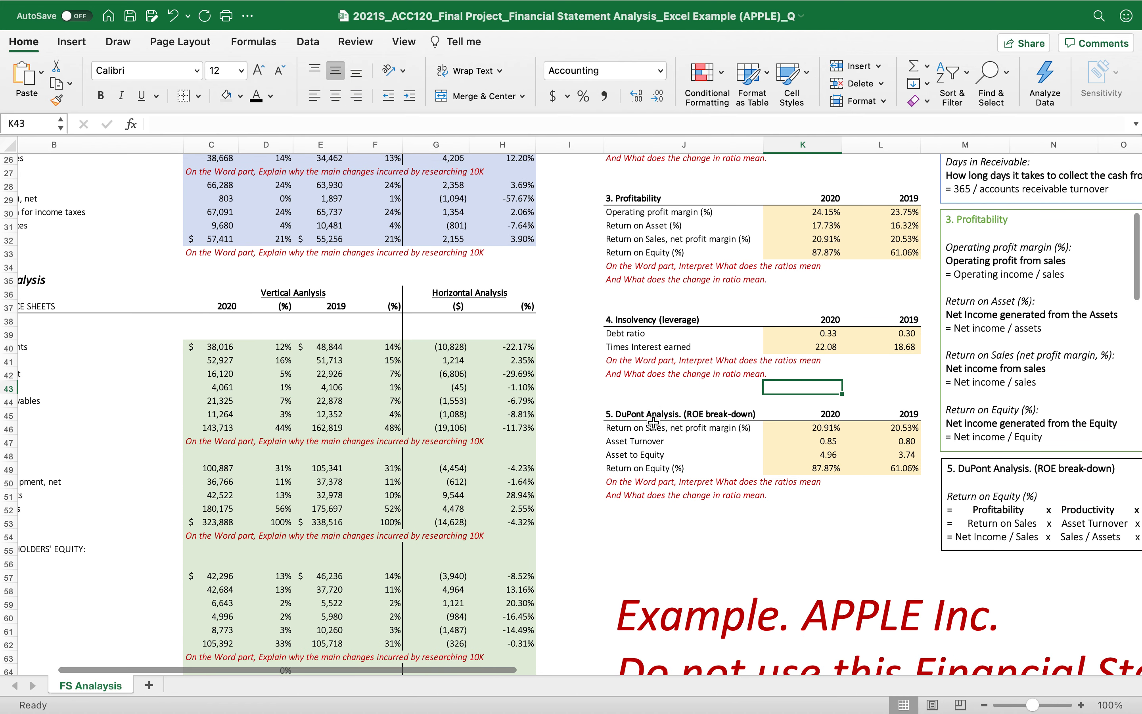
{"action": "left_click", "coordinate": [796, 432]}
{"action": "left_click", "coordinate": [799, 470]}
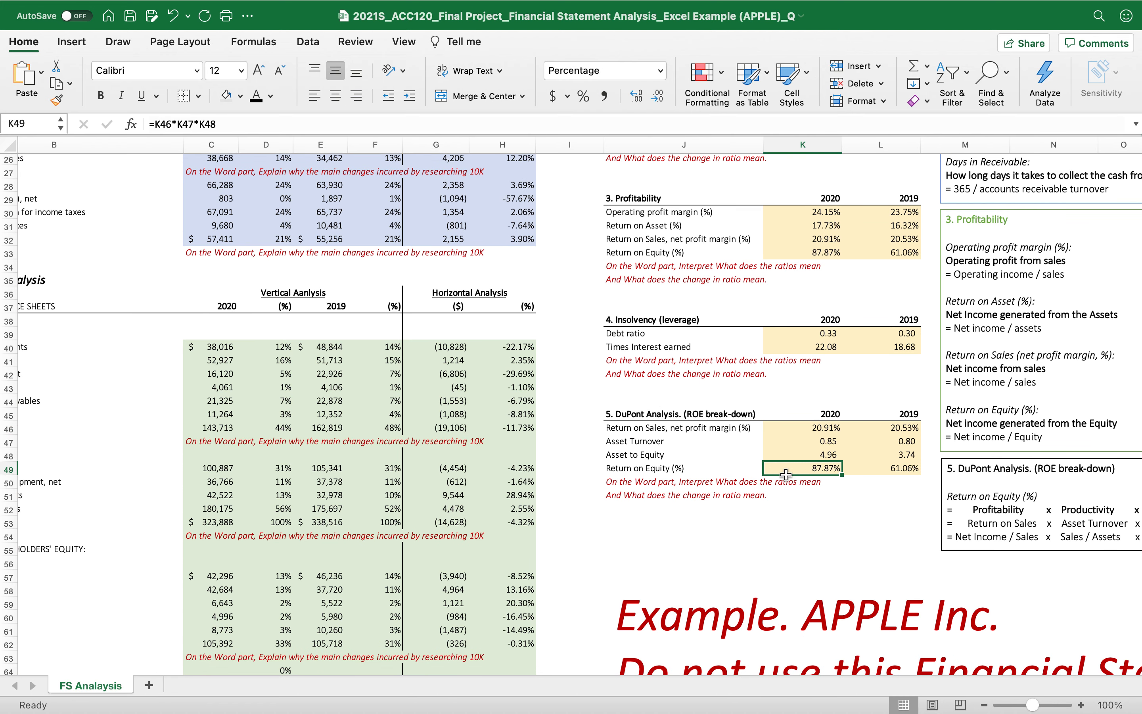
{"action": "left_click", "coordinate": [896, 468]}
{"action": "left_click", "coordinate": [788, 469]}
{"action": "left_click", "coordinate": [790, 429]}
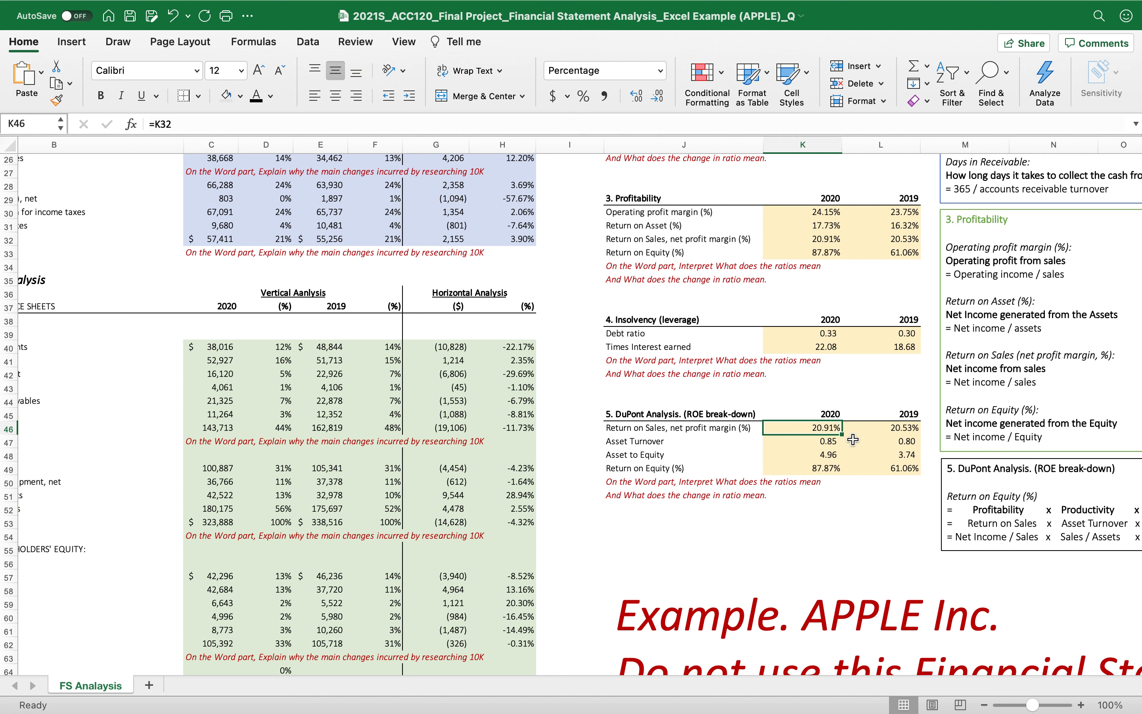
- Inspect the 2020 Asset Turnover and Asset to Equity formulas in the DuPont Analysis
{"action": "left_click", "coordinate": [795, 440]}
{"action": "left_click", "coordinate": [787, 456]}
{"action": "left_click", "coordinate": [607, 459]}
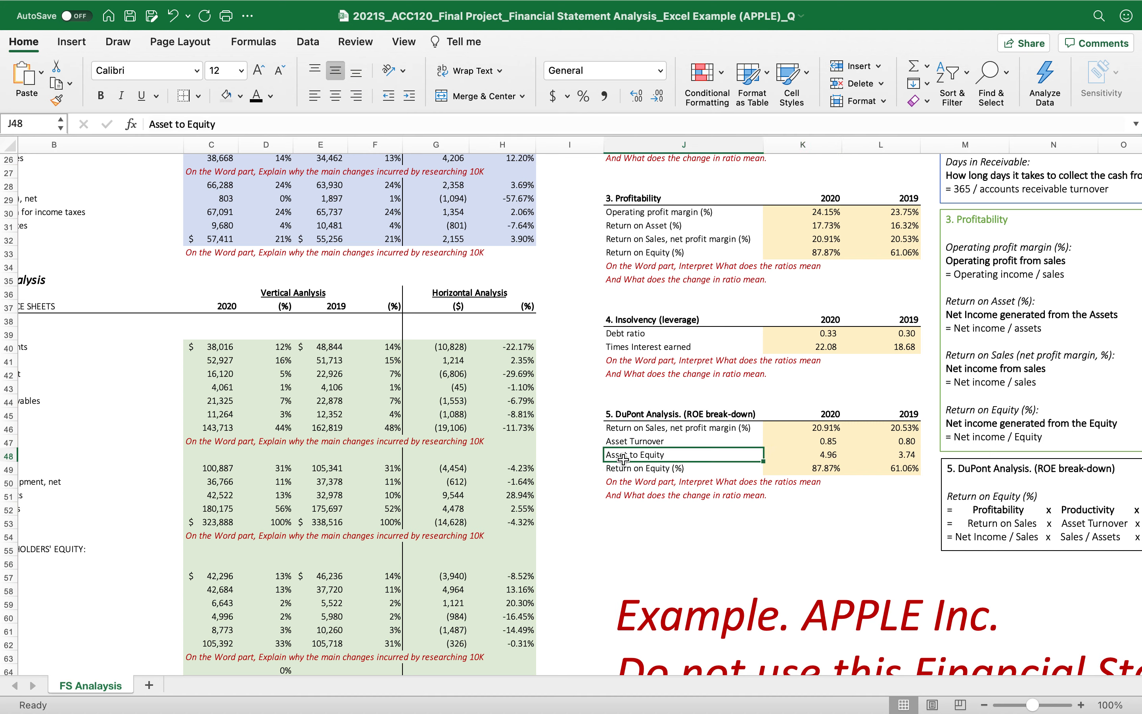
{"action": "left_click", "coordinate": [797, 456]}
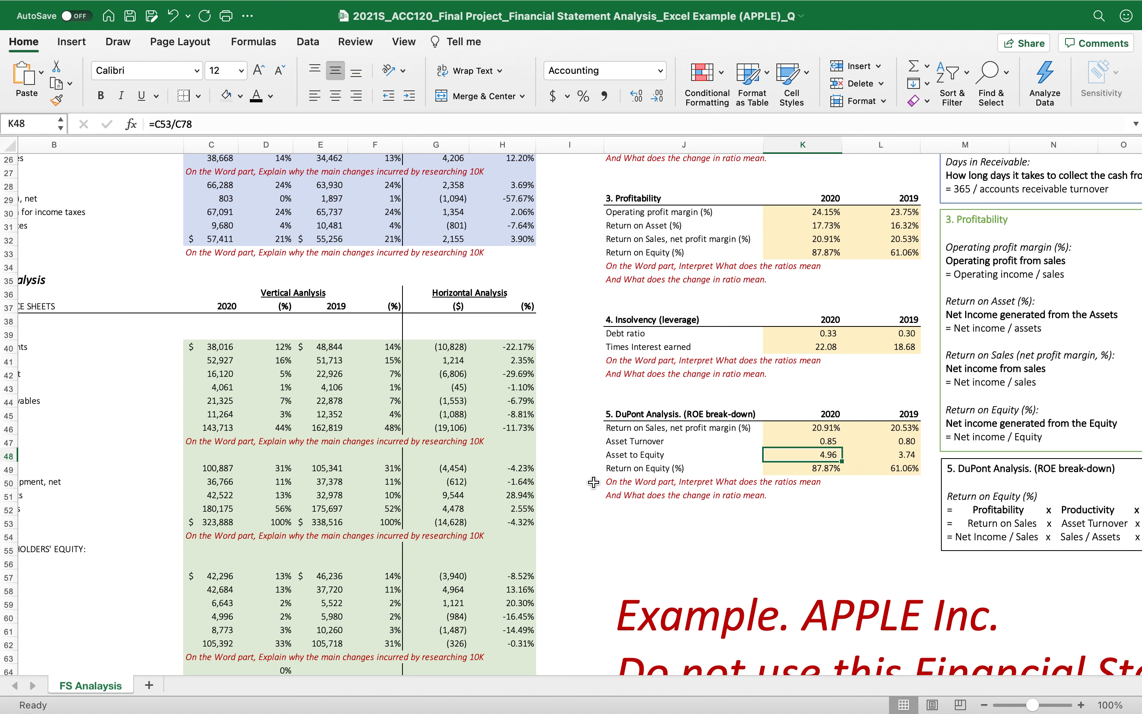
- Look over the sheet again, covering the five ratio sections, the income statement, the balance sheet and the cash flow statement
{"action": "scroll", "coordinate": [592, 484], "scroll_direction": "right", "scroll_amount": 2}
{"action": "scroll", "coordinate": [592, 483], "scroll_direction": "down", "scroll_amount": 1}
{"action": "scroll", "coordinate": [755, 487], "scroll_direction": "up", "scroll_amount": 10}
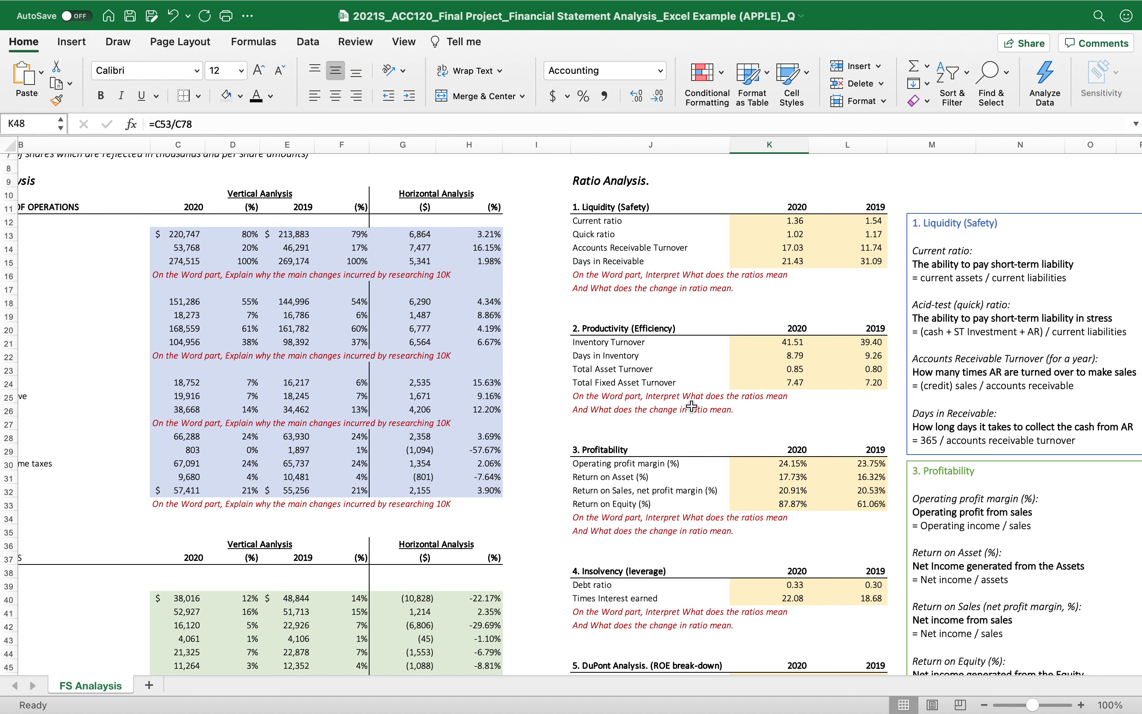
{"action": "scroll", "coordinate": [692, 406], "scroll_direction": "down", "scroll_amount": 3}
{"action": "scroll", "coordinate": [692, 406], "scroll_direction": "left", "scroll_amount": 2}
{"action": "scroll", "coordinate": [692, 406], "scroll_direction": "up", "scroll_amount": 10}
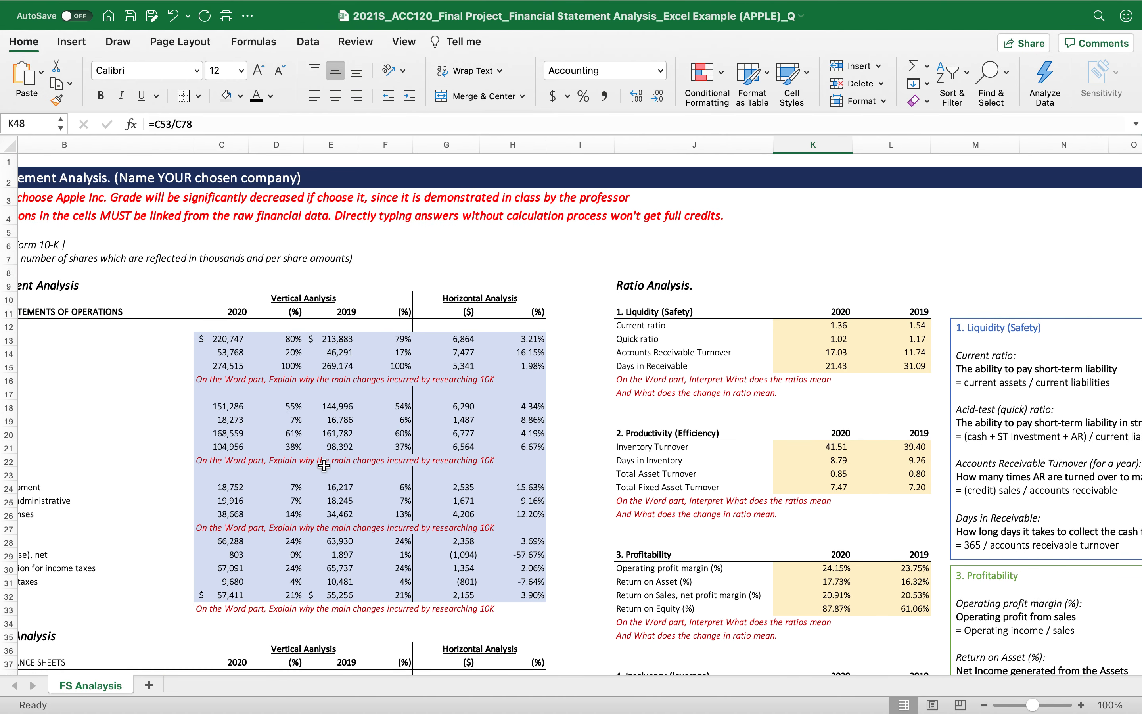
{"action": "scroll", "coordinate": [769, 476], "scroll_direction": "down", "scroll_amount": 5}
{"action": "scroll", "coordinate": [769, 476], "scroll_direction": "left", "scroll_amount": 2}
{"action": "scroll", "coordinate": [769, 477], "scroll_direction": "down", "scroll_amount": 12}
{"action": "scroll", "coordinate": [769, 476], "scroll_direction": "right", "scroll_amount": 1}
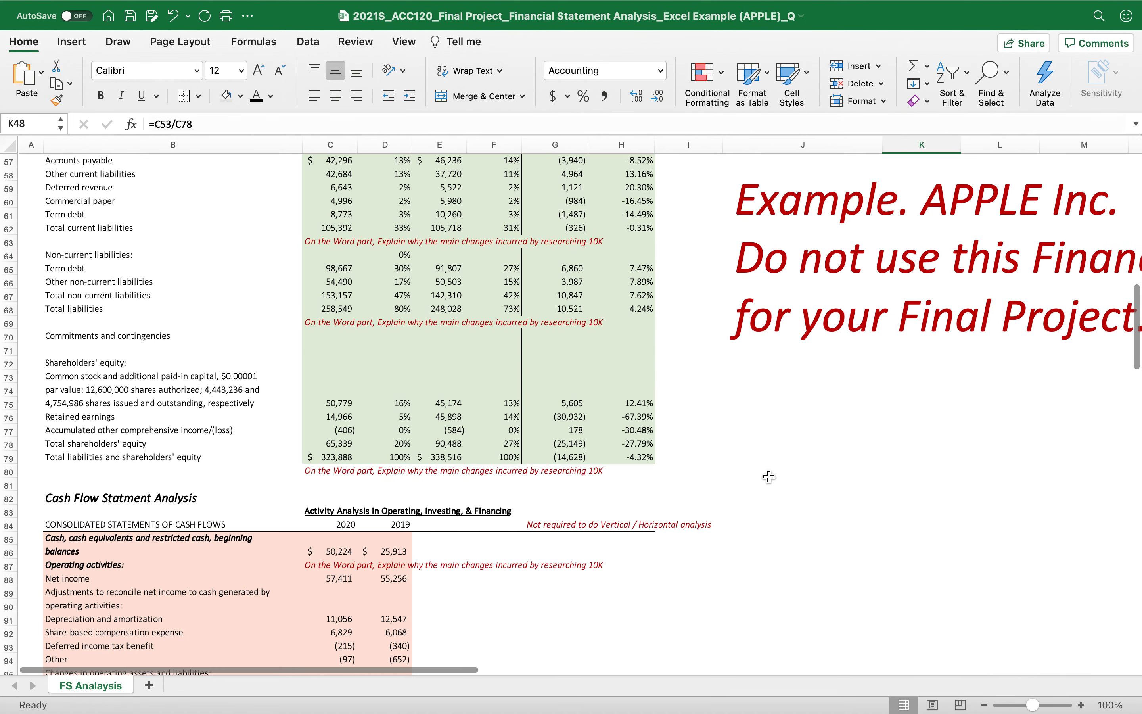
{"action": "scroll", "coordinate": [769, 476], "scroll_direction": "down", "scroll_amount": 5}
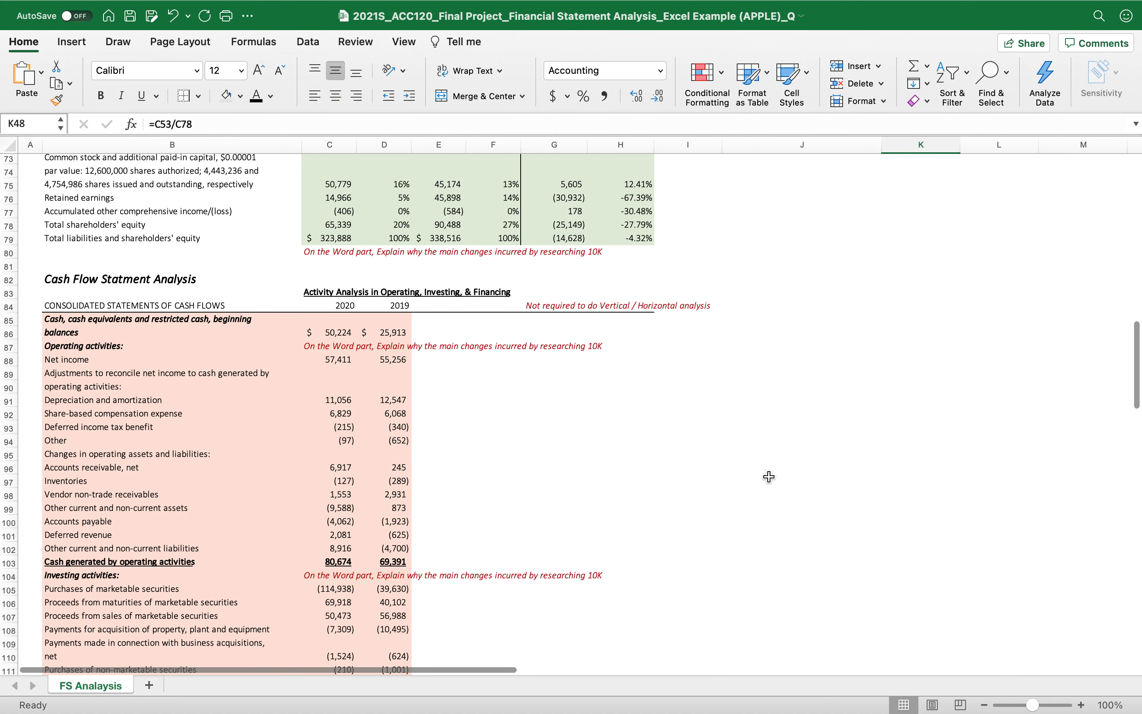
{"action": "scroll", "coordinate": [769, 477], "scroll_direction": "down", "scroll_amount": 3}
{"action": "scroll", "coordinate": [769, 476], "scroll_direction": "up", "scroll_amount": 20}
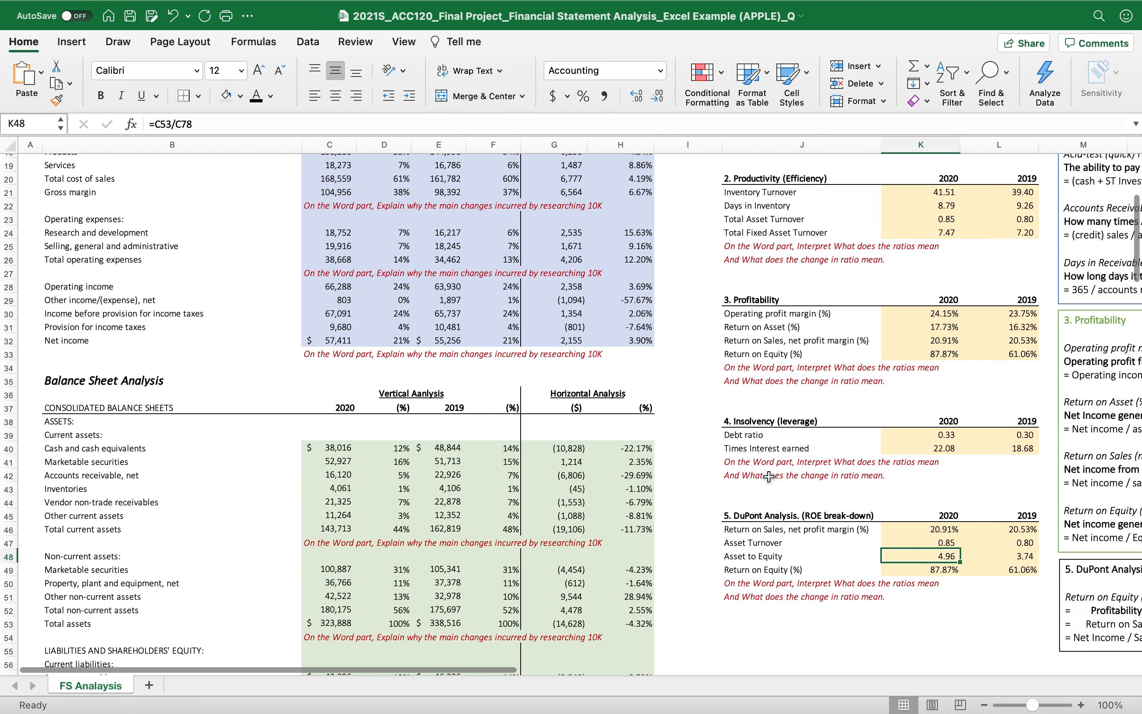
{"action": "scroll", "coordinate": [769, 476], "scroll_direction": "down", "scroll_amount": 6}
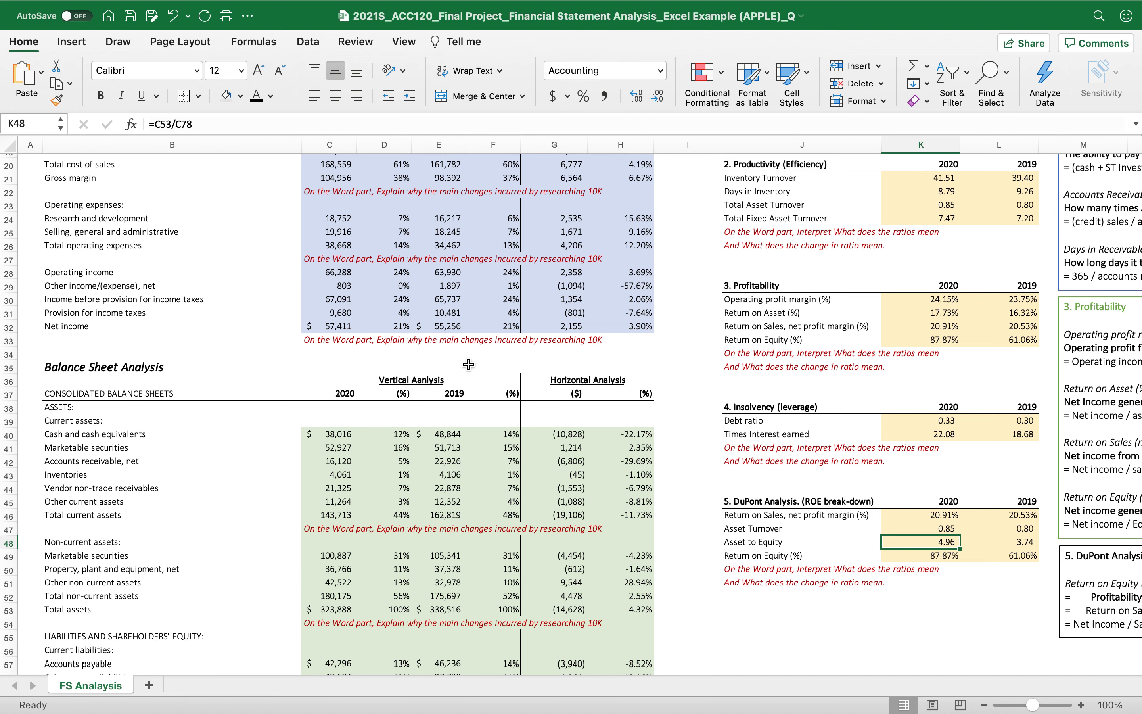
{"action": "scroll", "coordinate": [521, 481], "scroll_direction": "down", "scroll_amount": 1}
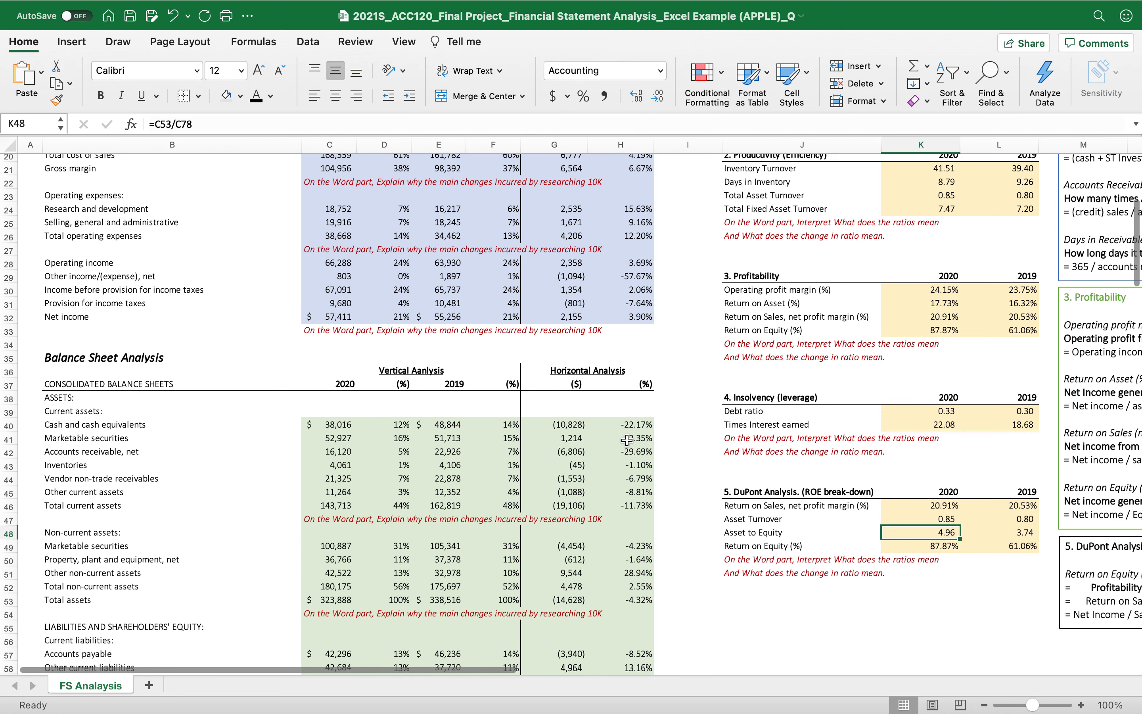
{"action": "scroll", "coordinate": [620, 456], "scroll_direction": "down", "scroll_amount": 1}
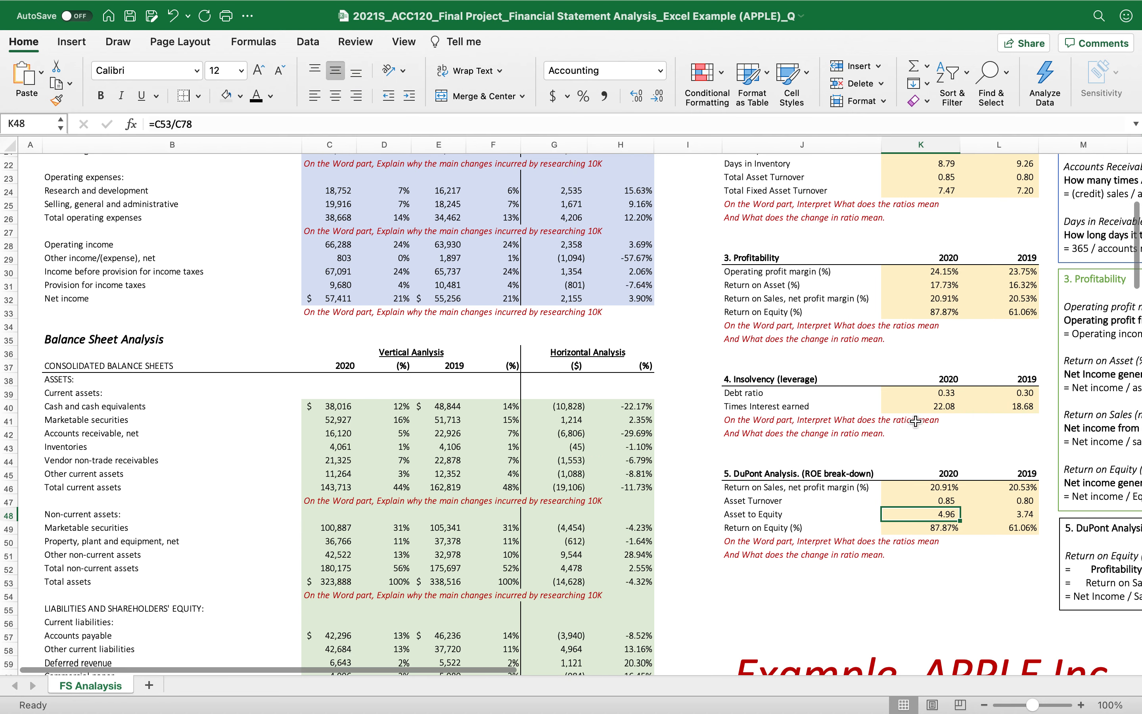